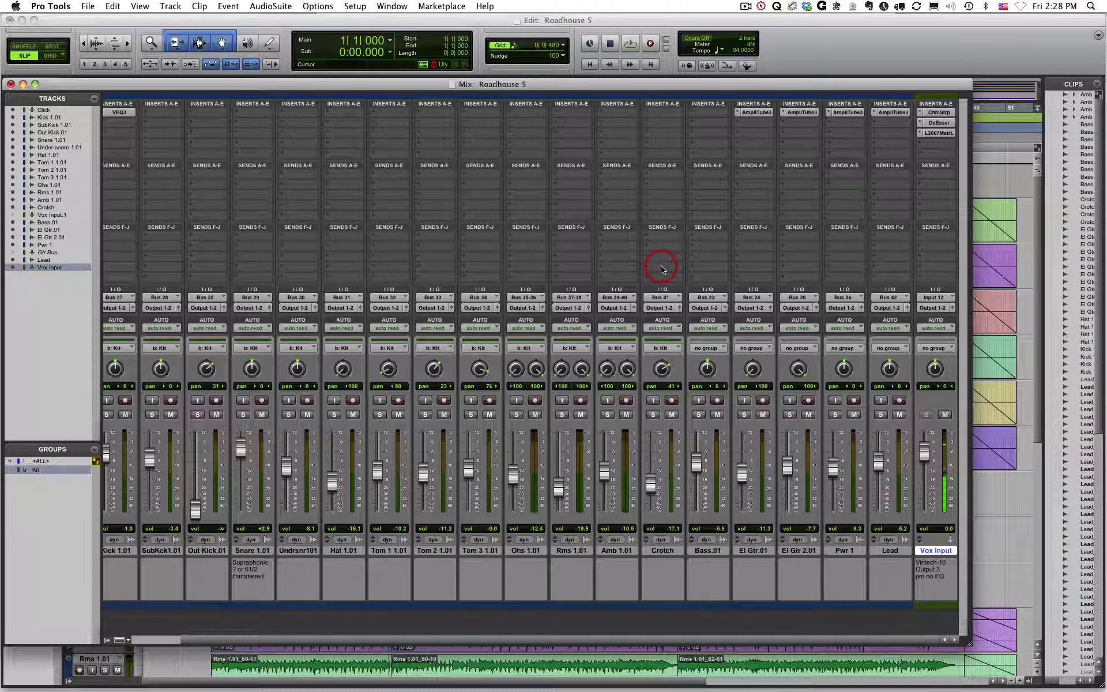
# Switch Bass.01's automation mode to Write in the Mix window.
pyautogui.click(618, 321)
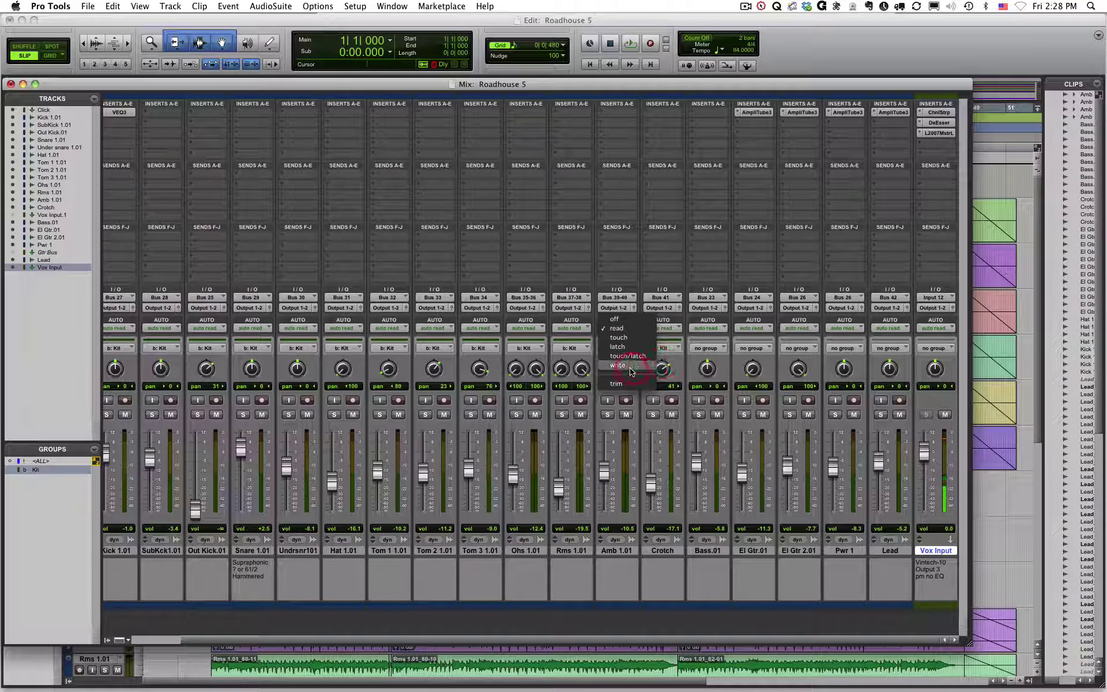
pyautogui.click(619, 366)
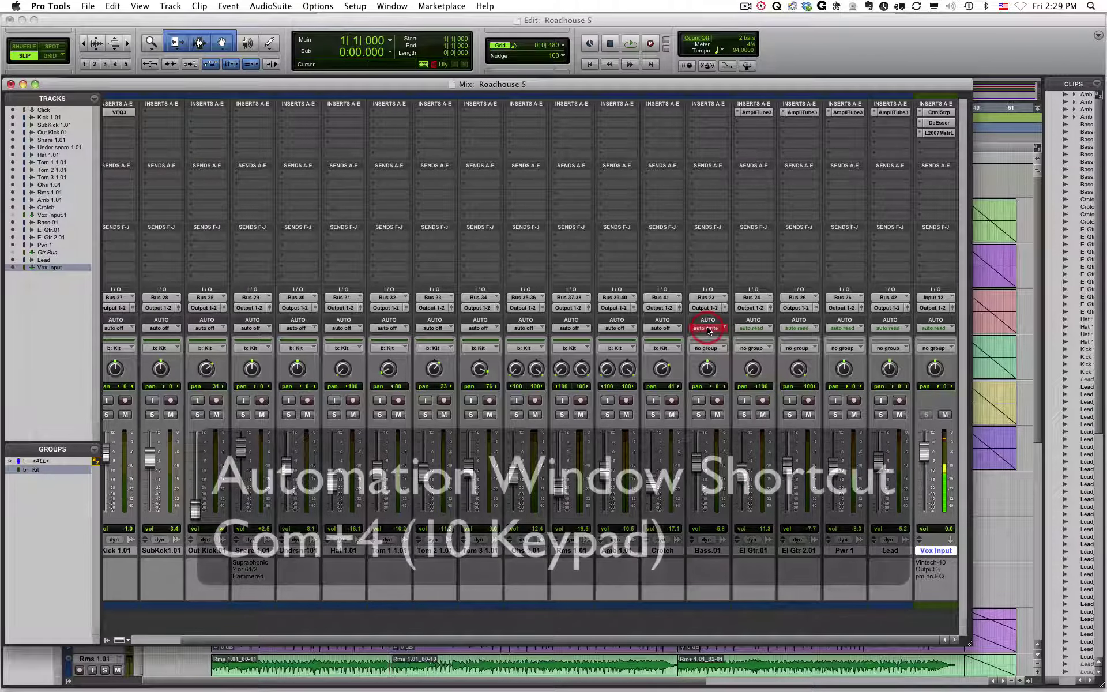
# Open the Automation window, move it aside, and write-enable volume, pan and mute.
pyautogui.click(392, 7)
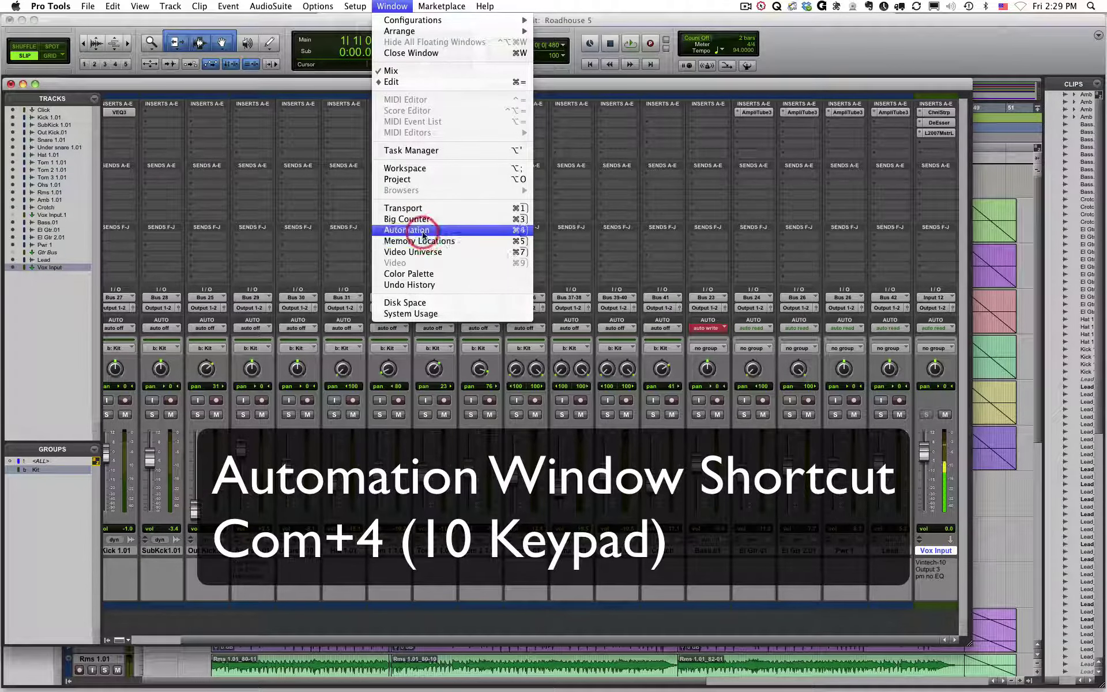
pyautogui.click(420, 231)
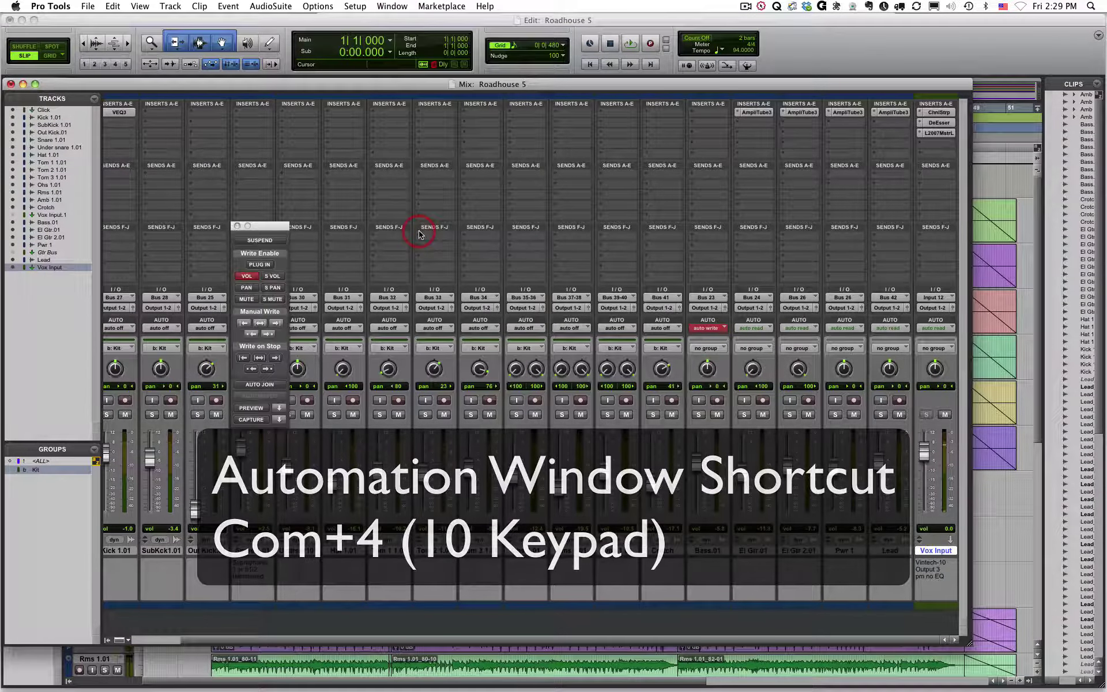
pyautogui.moveTo(263, 226); pyautogui.dragTo(460, 201)
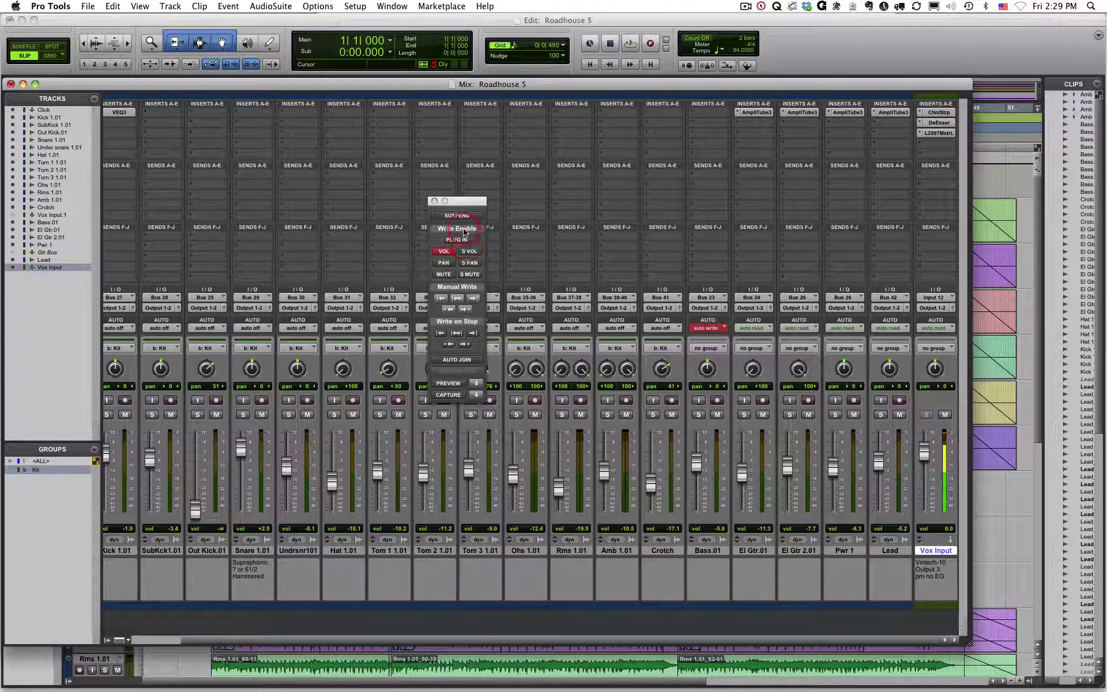
pyautogui.click(447, 253)
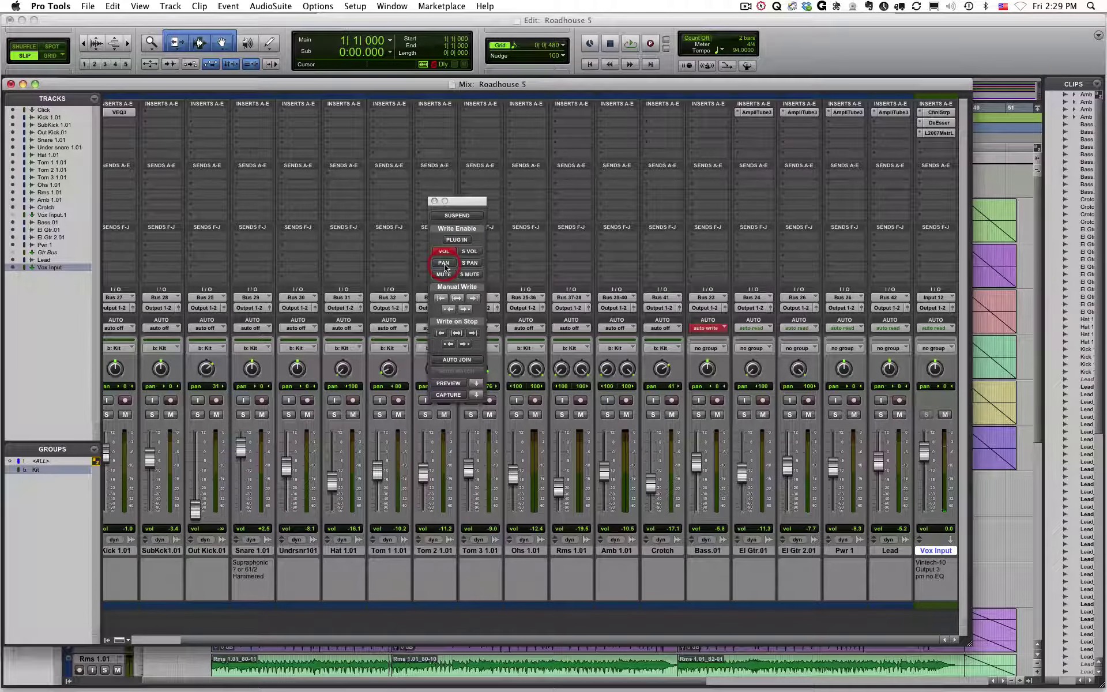
pyautogui.click(444, 264)
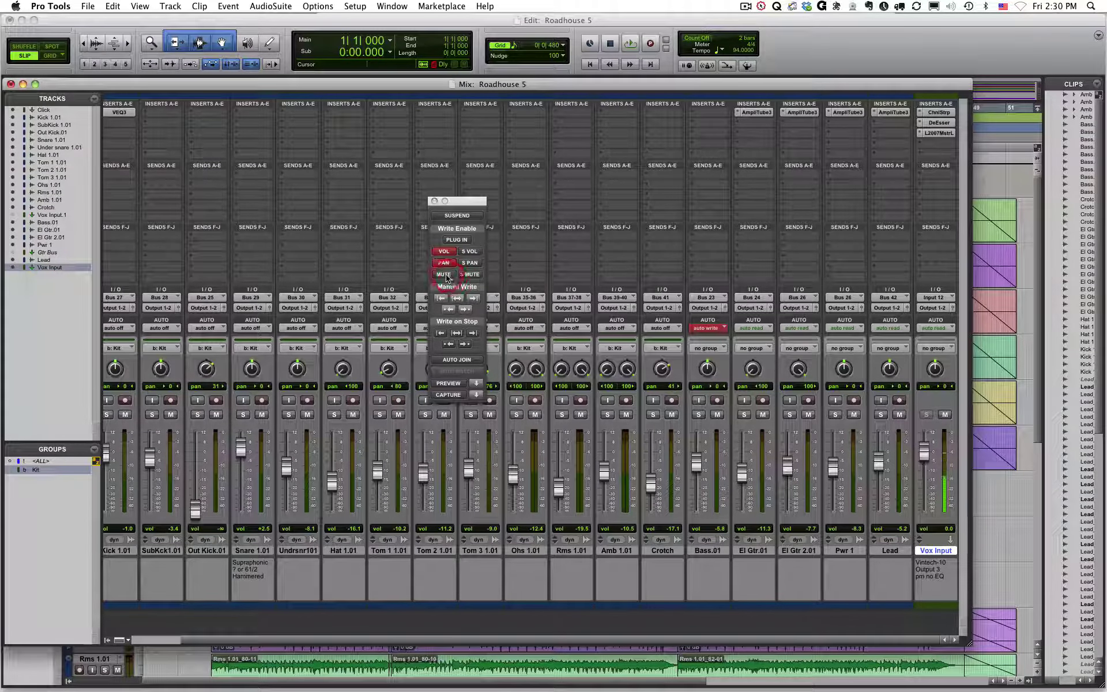
pyautogui.click(456, 344)
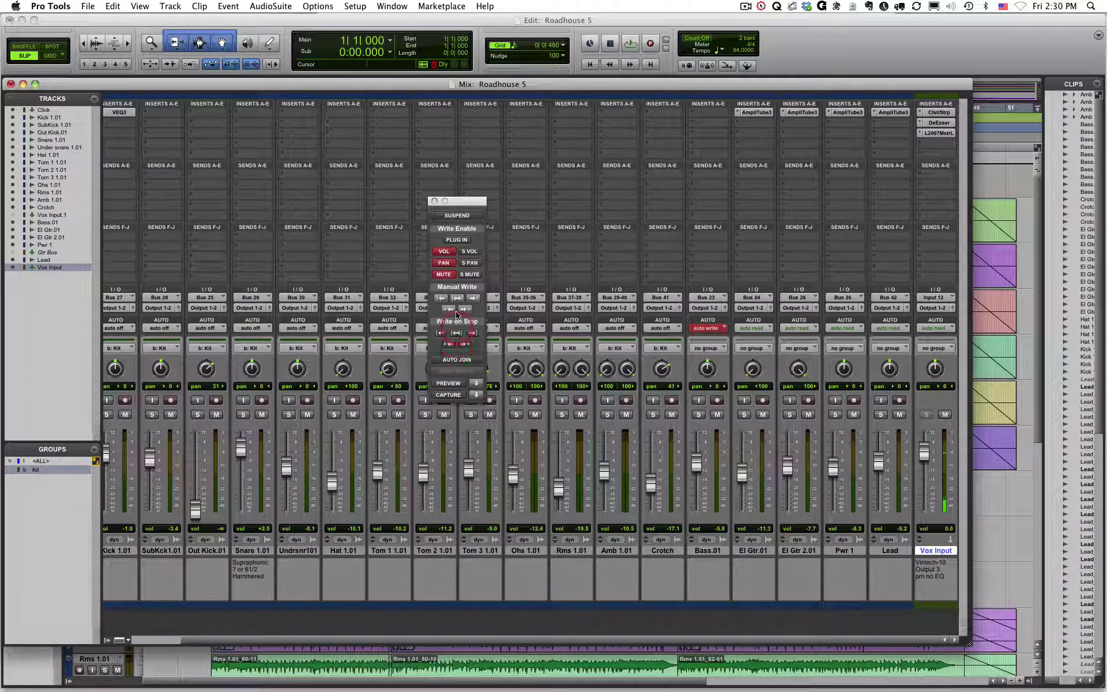
# Write-enable send volume, send pan and send mute in the Automation window.
pyautogui.click(445, 253)
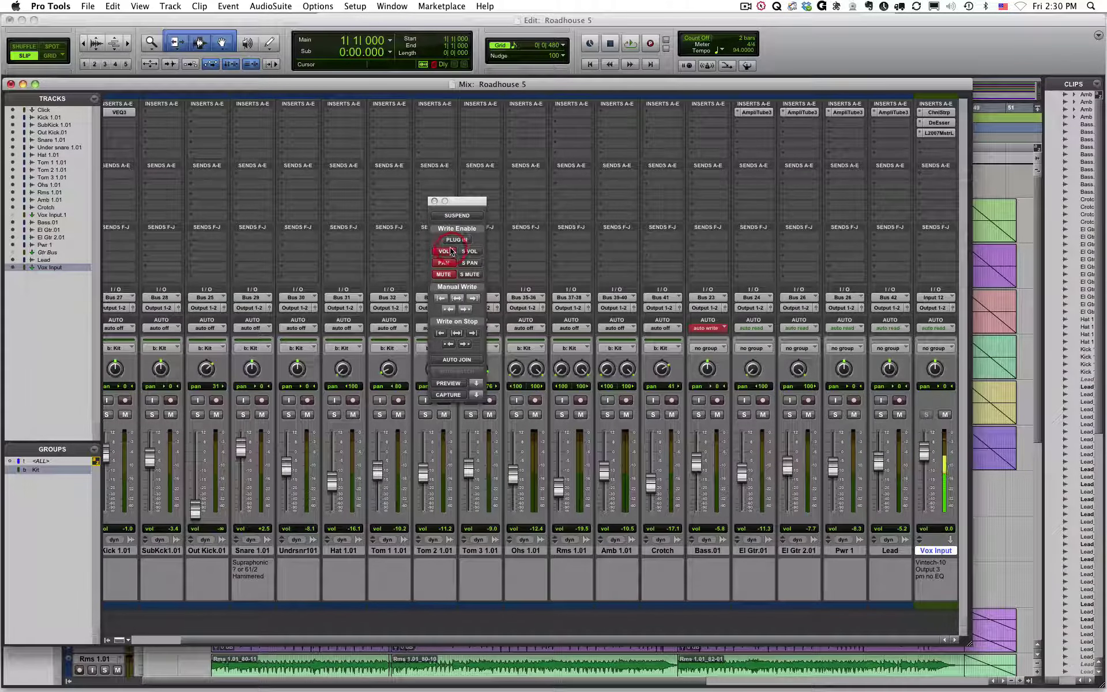
pyautogui.click(473, 313)
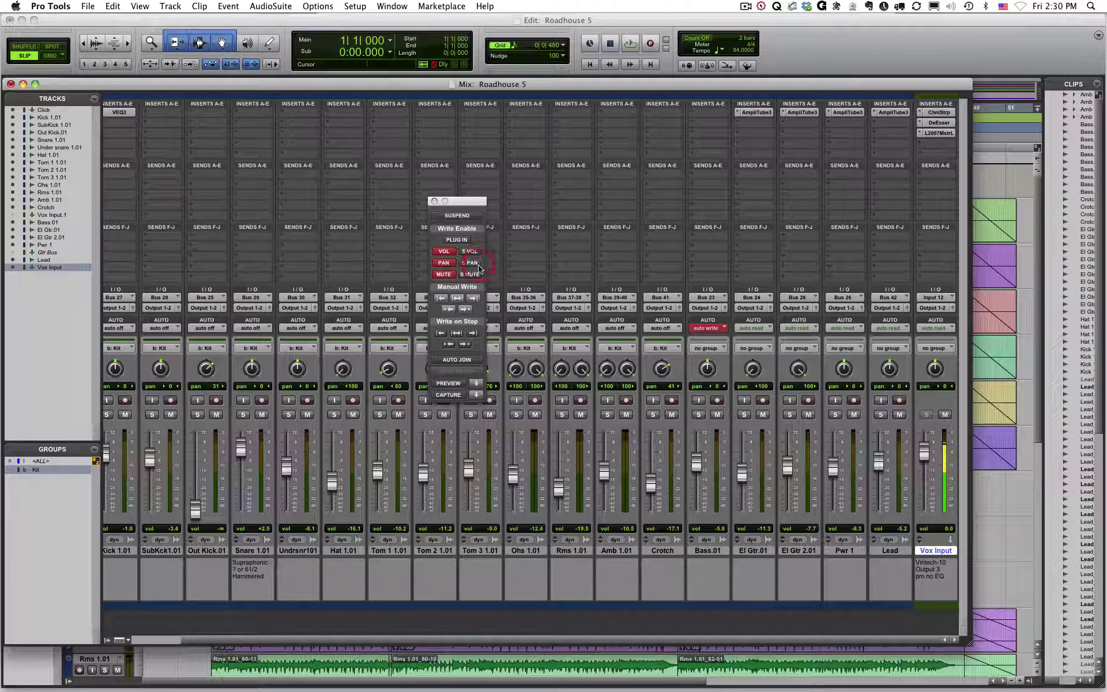
pyautogui.click(470, 276)
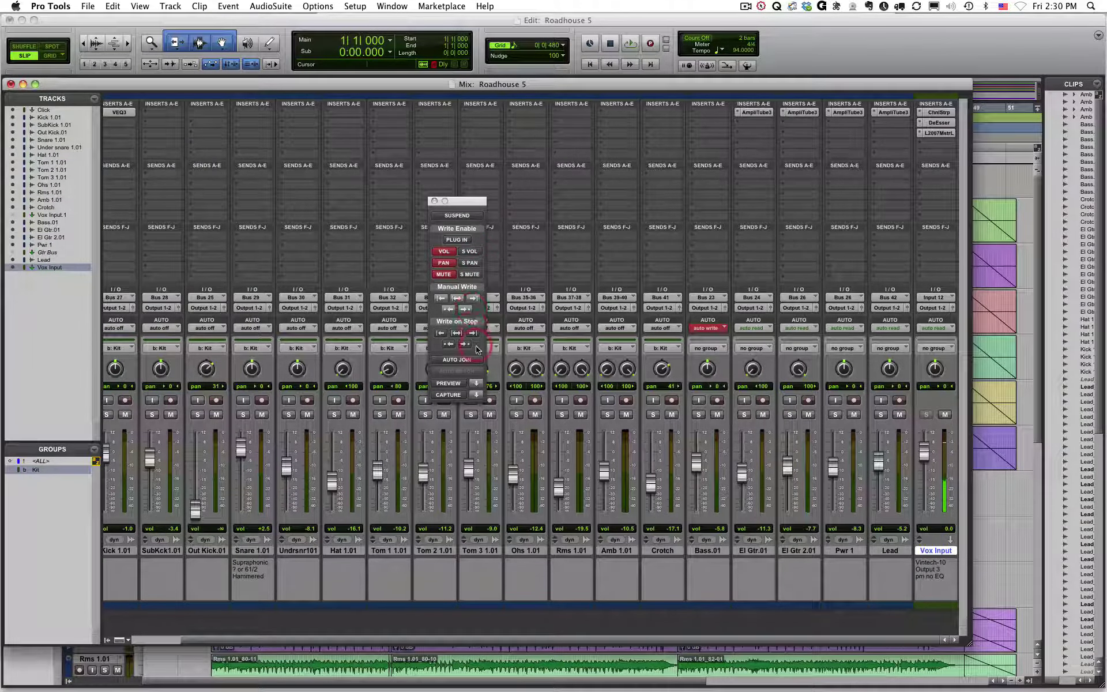
pyautogui.click(468, 253)
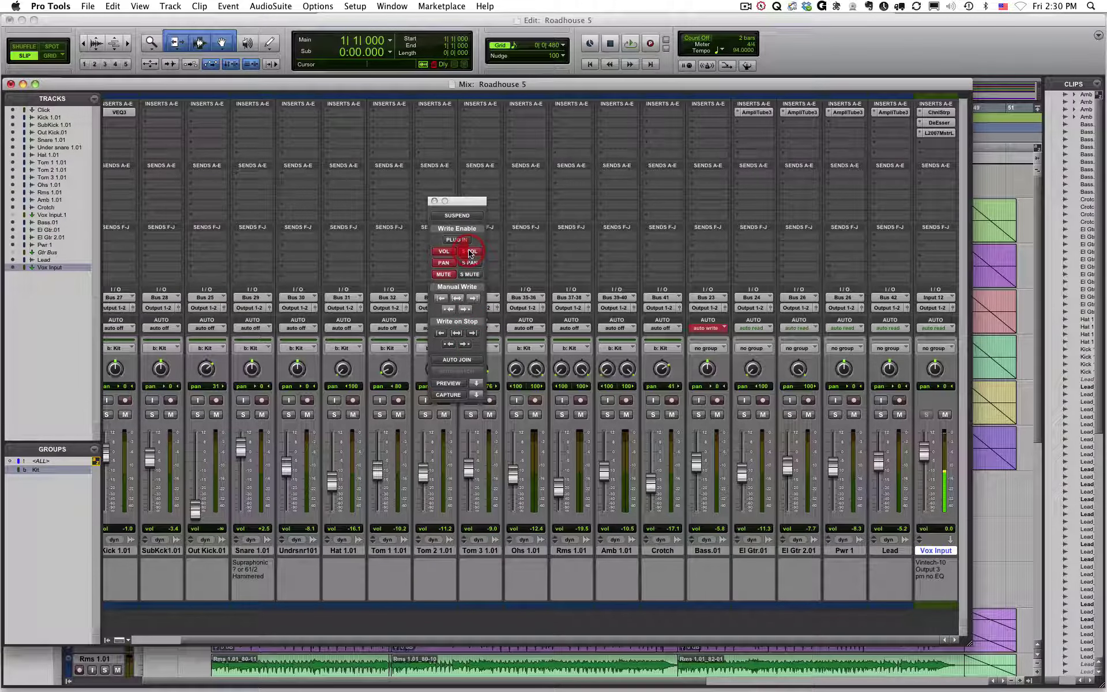
pyautogui.click(470, 263)
pyautogui.click(473, 274)
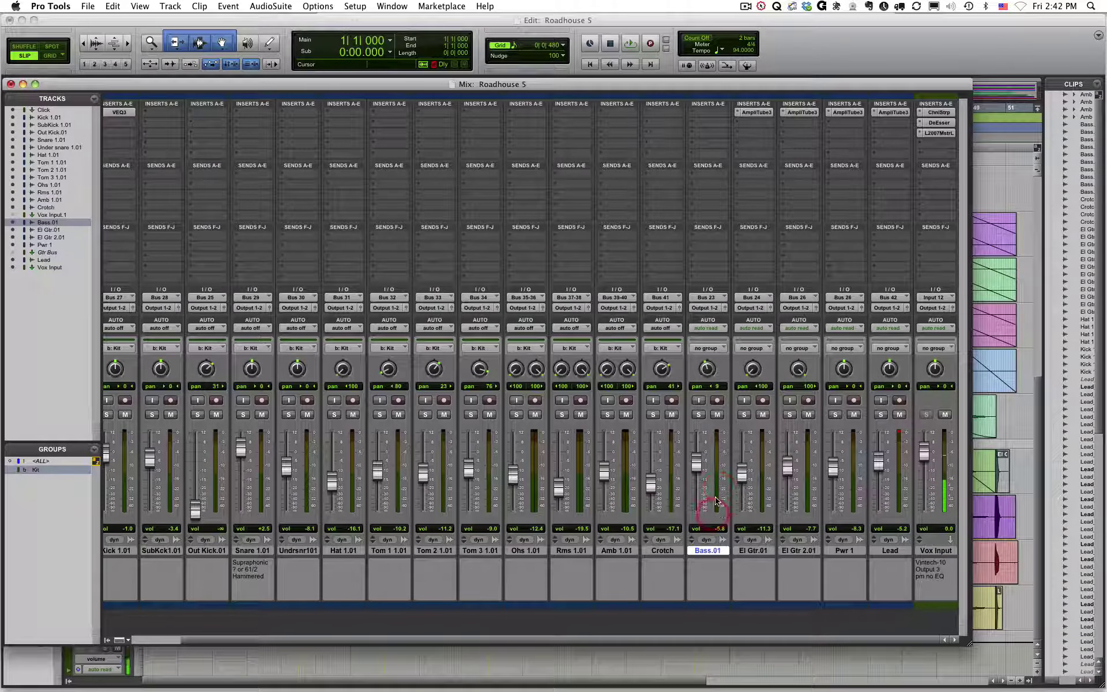
# Select Bass.01 and set its automation mode to Write.
pyautogui.click(714, 552)
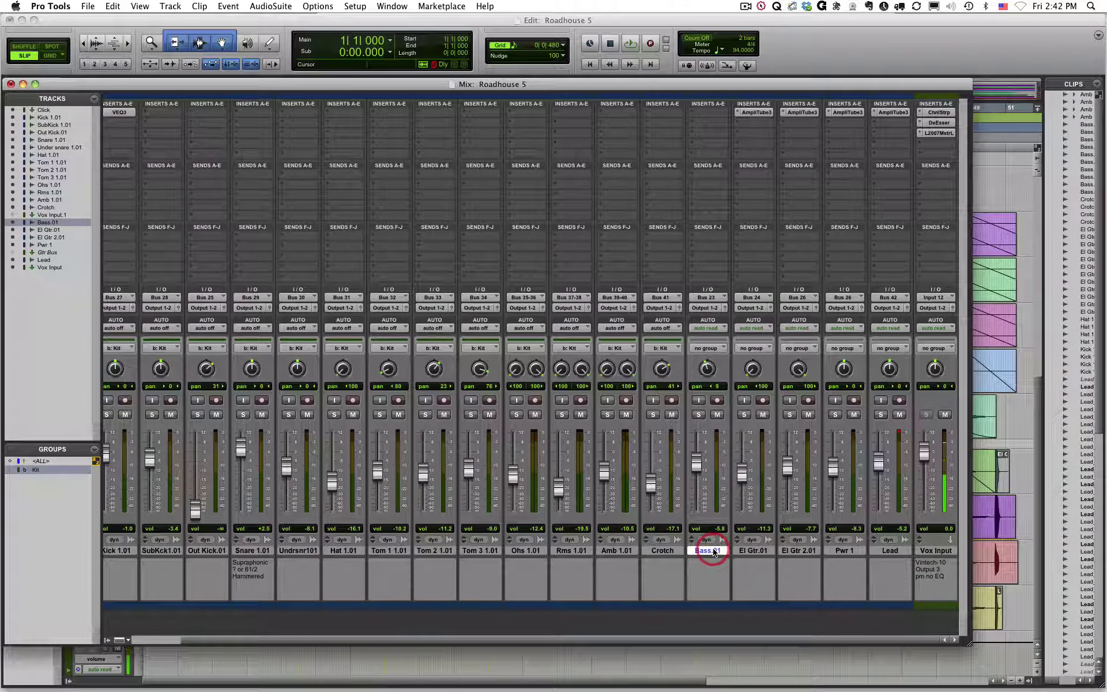
pyautogui.click(713, 321)
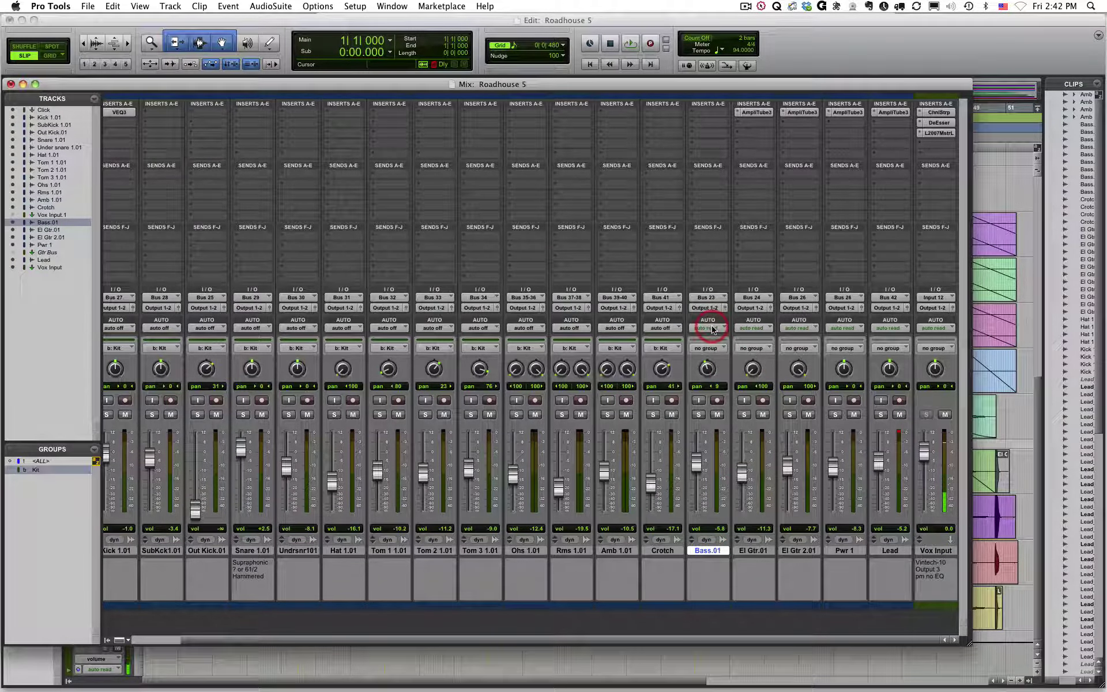
pyautogui.click(713, 330)
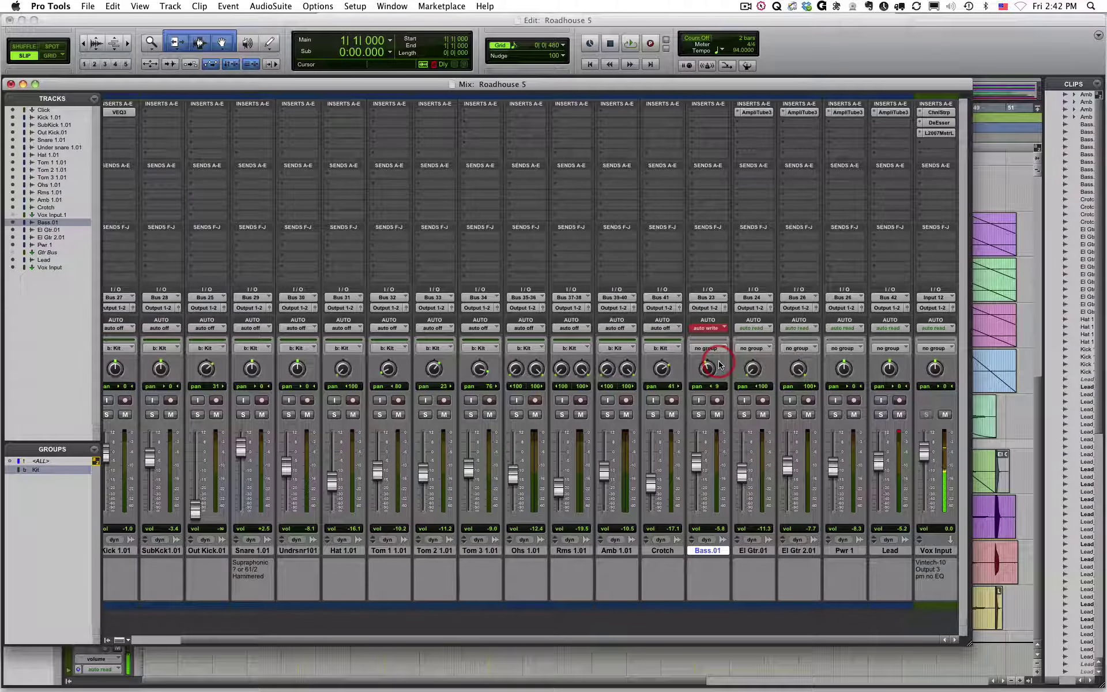
# Reopen the Automation window and turn off mute writing, keeping only volume and pan enabled.
pyautogui.click(391, 6)
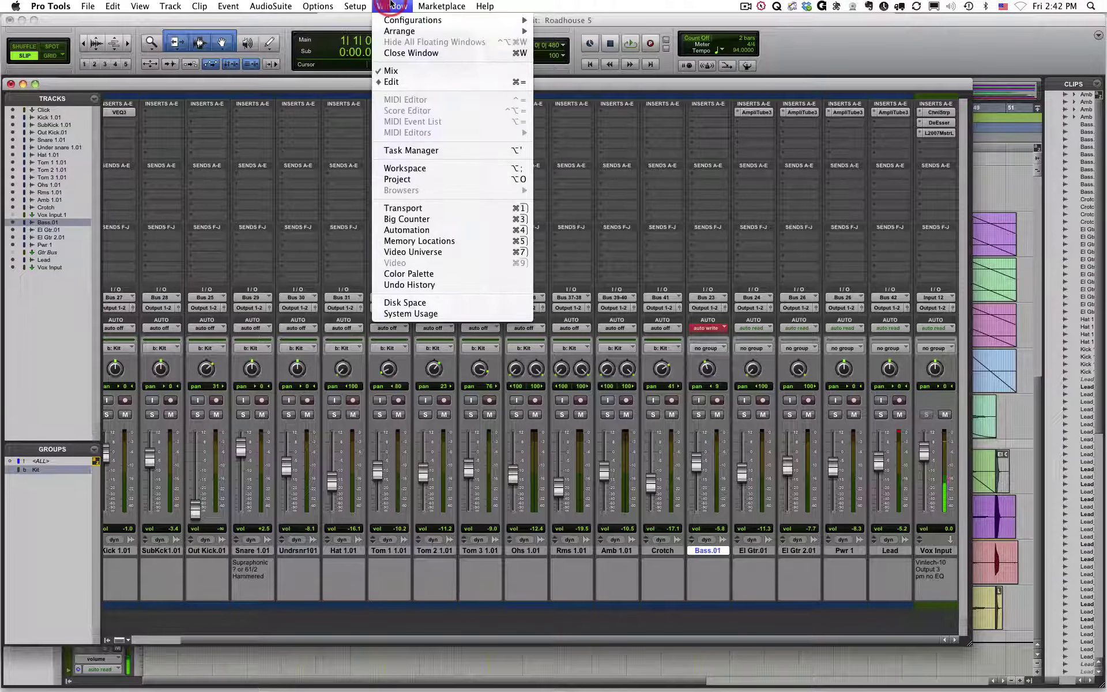
pyautogui.click(424, 230)
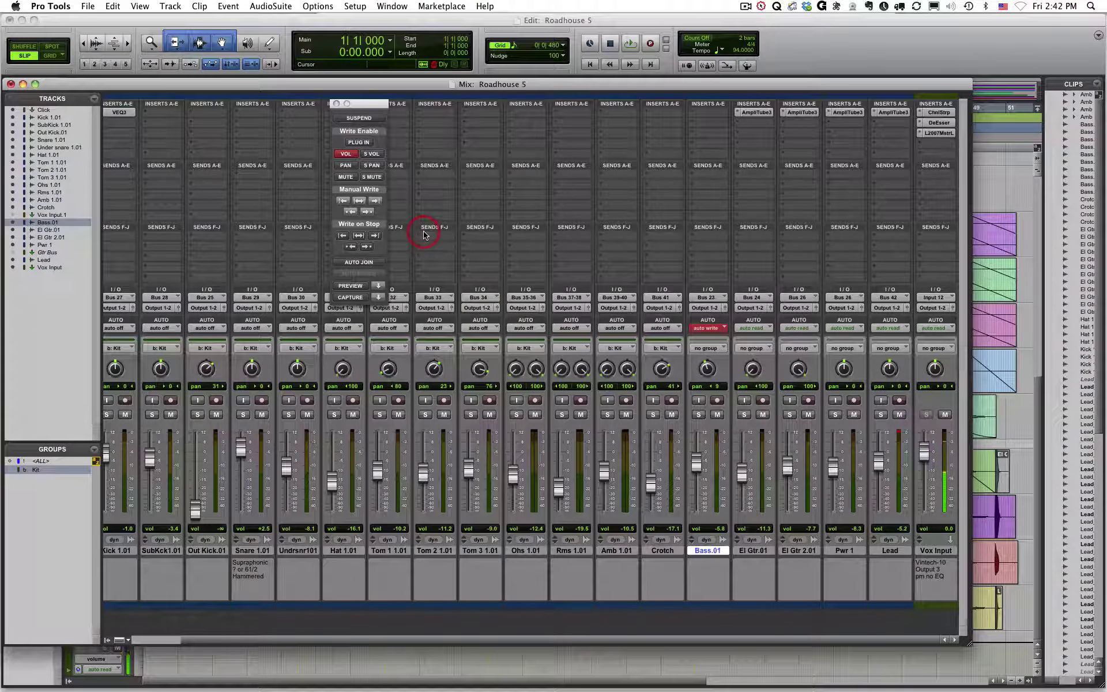
pyautogui.moveTo(362, 106); pyautogui.dragTo(357, 106)
pyautogui.click(343, 179)
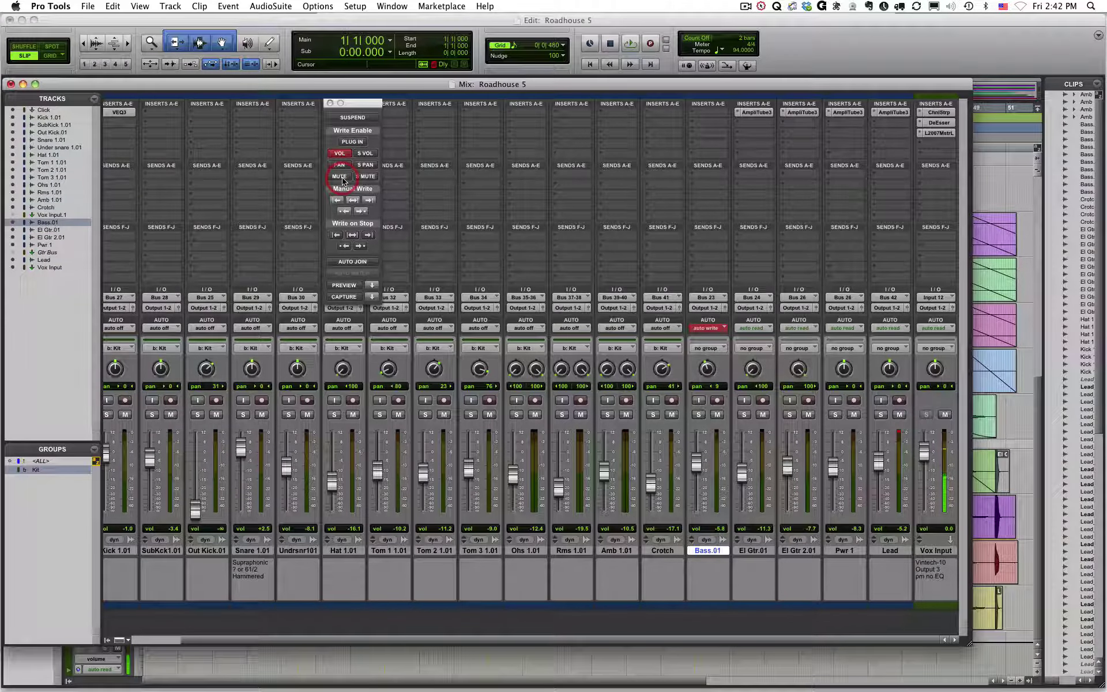
pyautogui.click(343, 179)
pyautogui.click(351, 131)
pyautogui.click(343, 153)
pyautogui.click(343, 153)
pyautogui.click(341, 165)
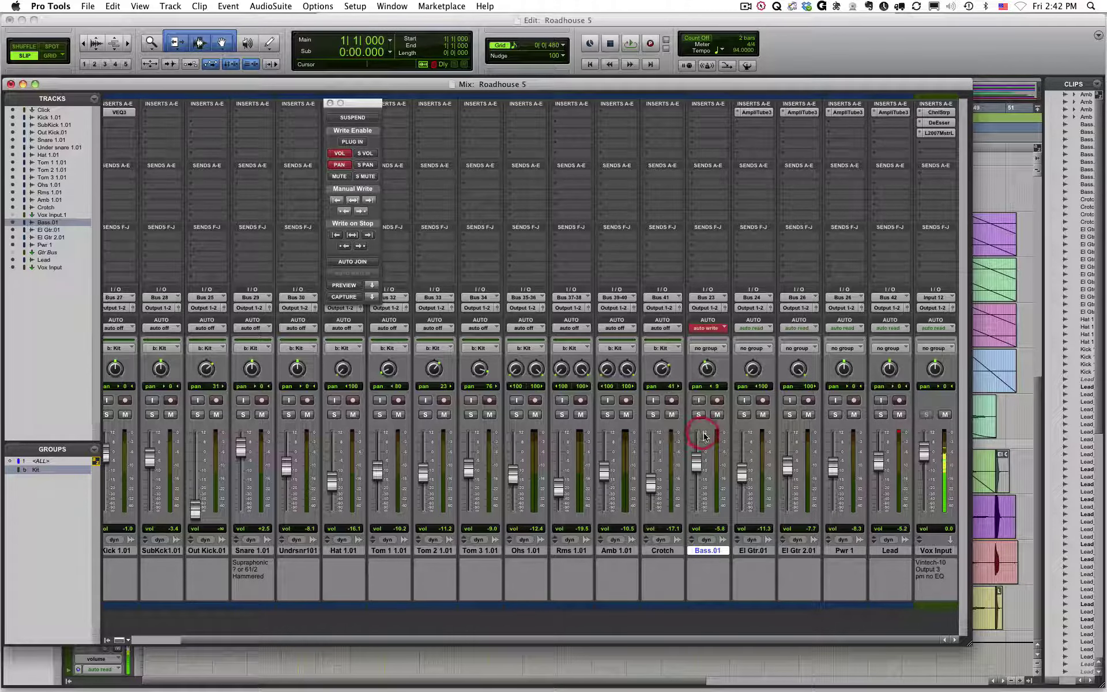
# During playback, move Bass.01's fader down and its pan knob to record an automation pass.
pyautogui.press('space')
pyautogui.moveTo(697, 455)
pyautogui.mouseDown()
pyautogui.moveTo(701, 491)
pyautogui.moveTo(693, 456)
pyautogui.mouseUp()
pyautogui.click(706, 372)
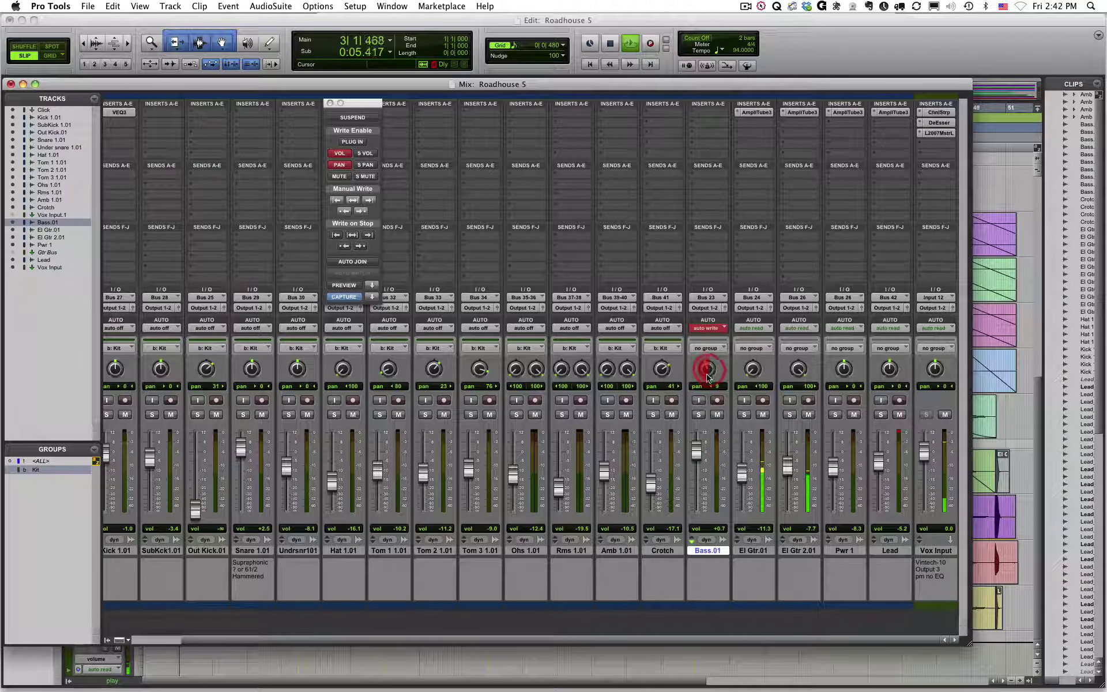
pyautogui.moveTo(709, 392); pyautogui.dragTo(710, 364)
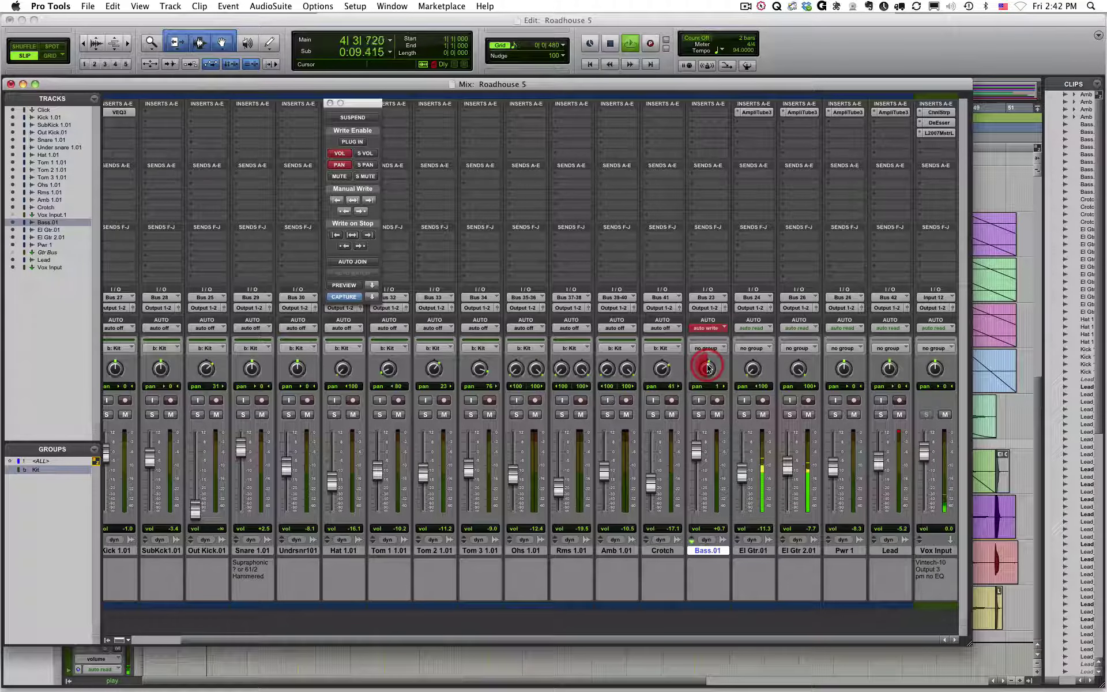
pyautogui.press('space')
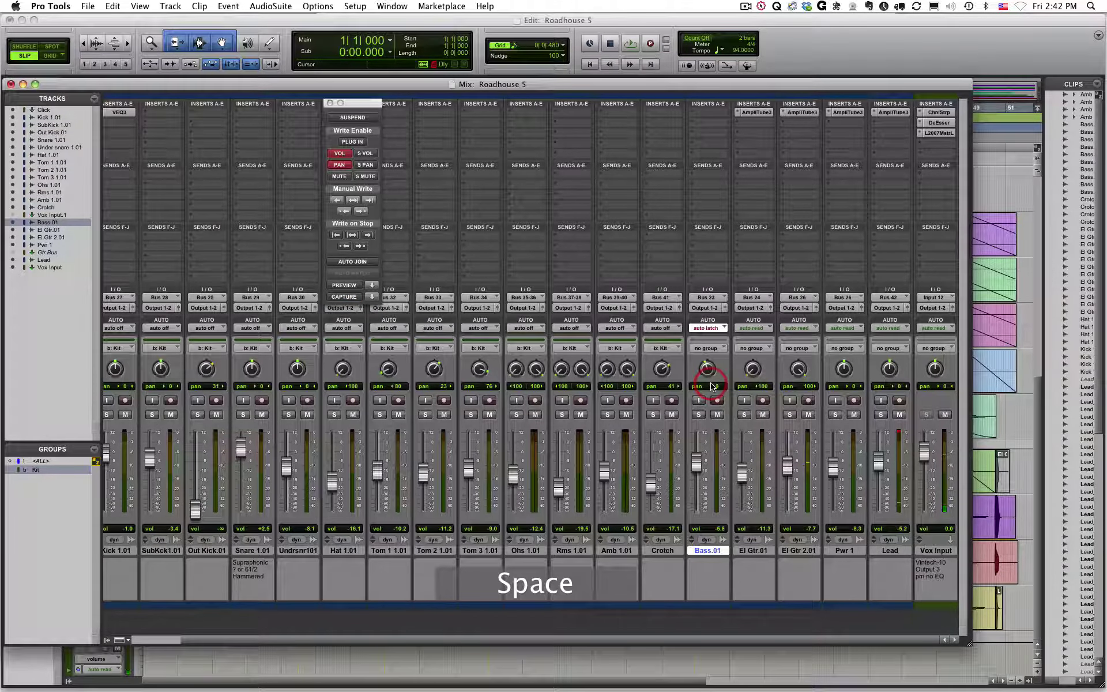
# Set Bass.01 to Read mode and play back the session.
pyautogui.click(708, 328)
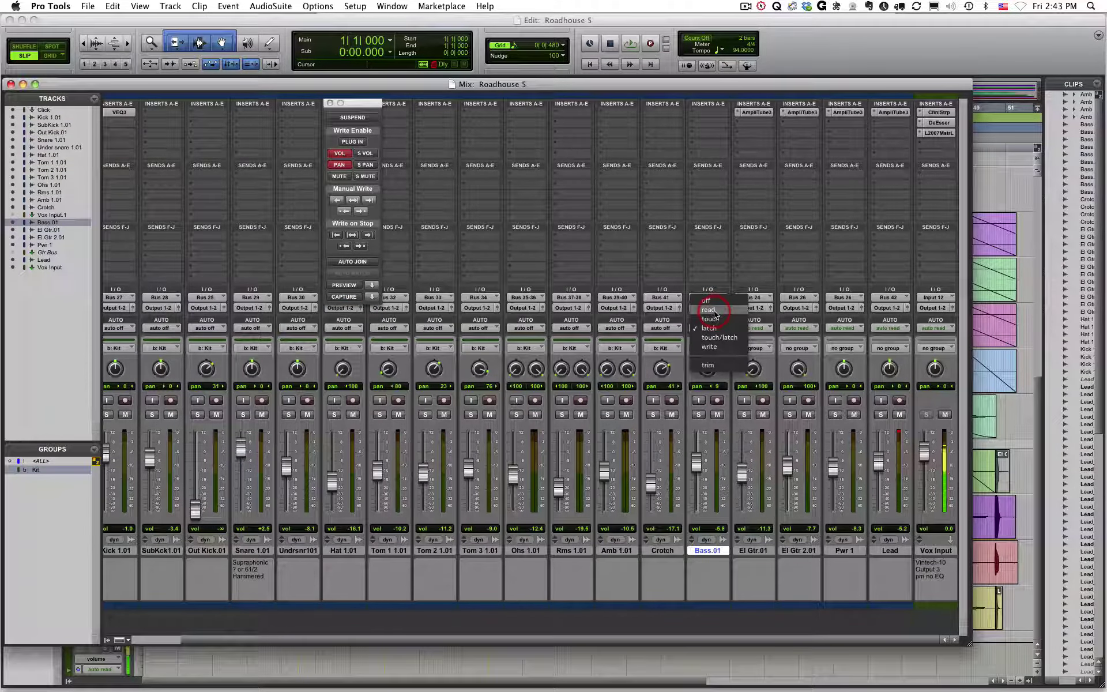
pyautogui.click(714, 314)
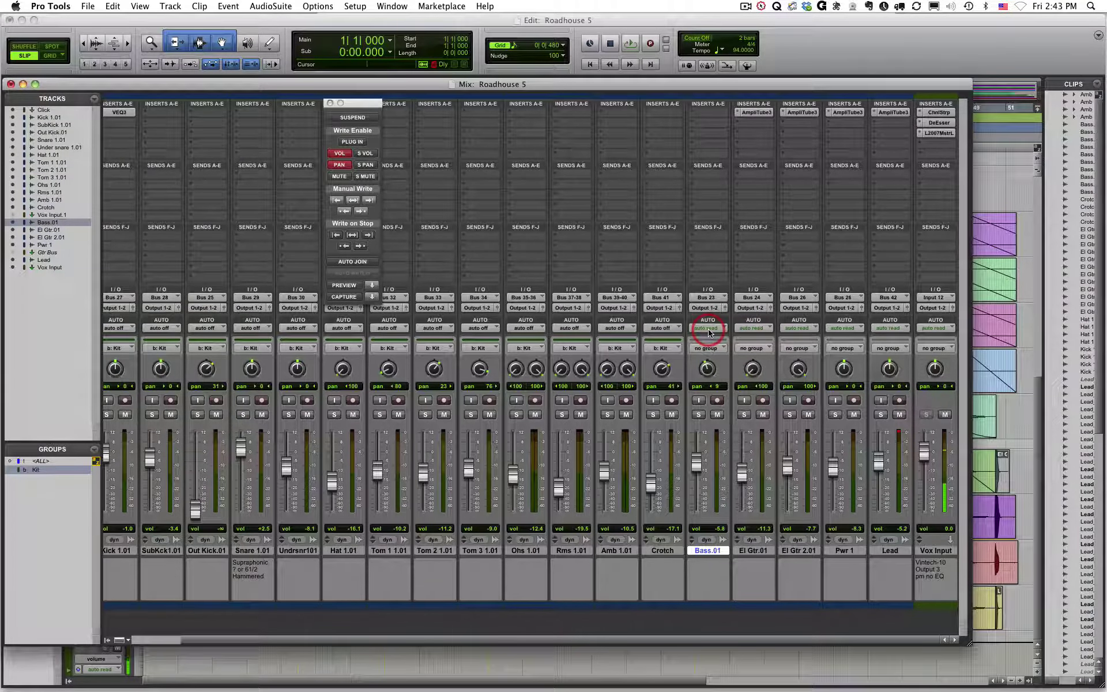
pyautogui.press('space')
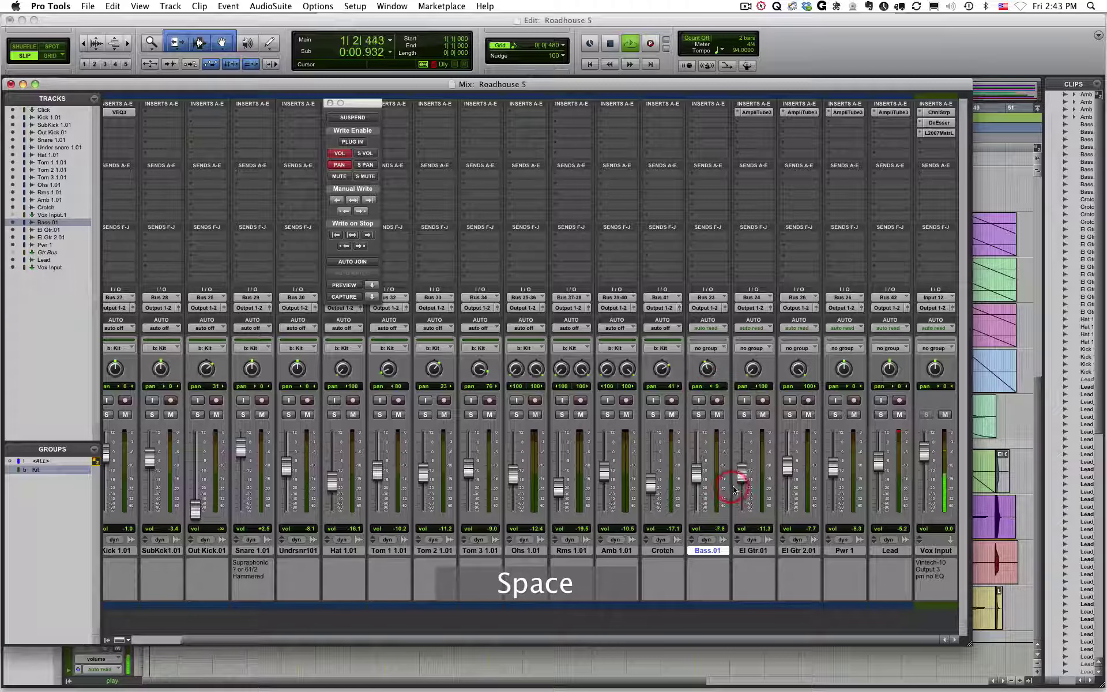
pyautogui.click(805, 499)
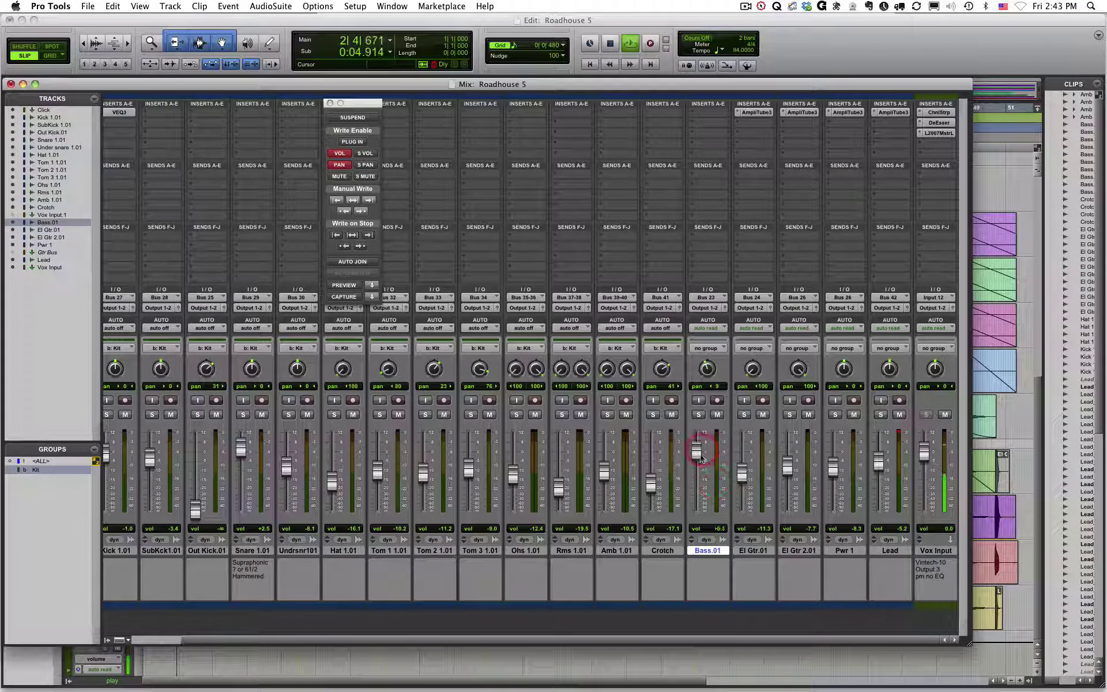
pyautogui.click(716, 485)
# Adjust the pans of Bass.01, Pwr 1, El Gtr.01 and Rms 1.01 while playing, then stop.
pyautogui.click(709, 369)
pyautogui.click(844, 372)
pyautogui.click(752, 369)
pyautogui.click(582, 370)
pyautogui.press('space')
# Save the session and show Bass.01's volume automation in the Edit window, undoing a stray edit.
pyautogui.press('super+s')
pyautogui.press('super+equal')
pyautogui.click(89, 423)
pyautogui.click(103, 488)
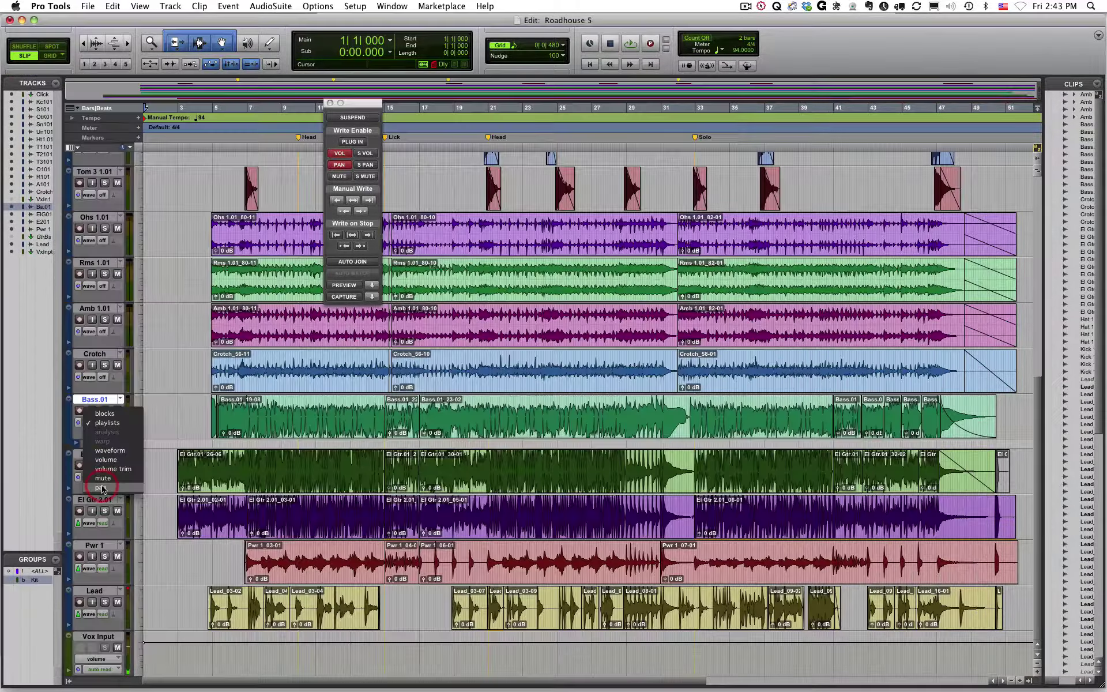
pyautogui.press('super+z')
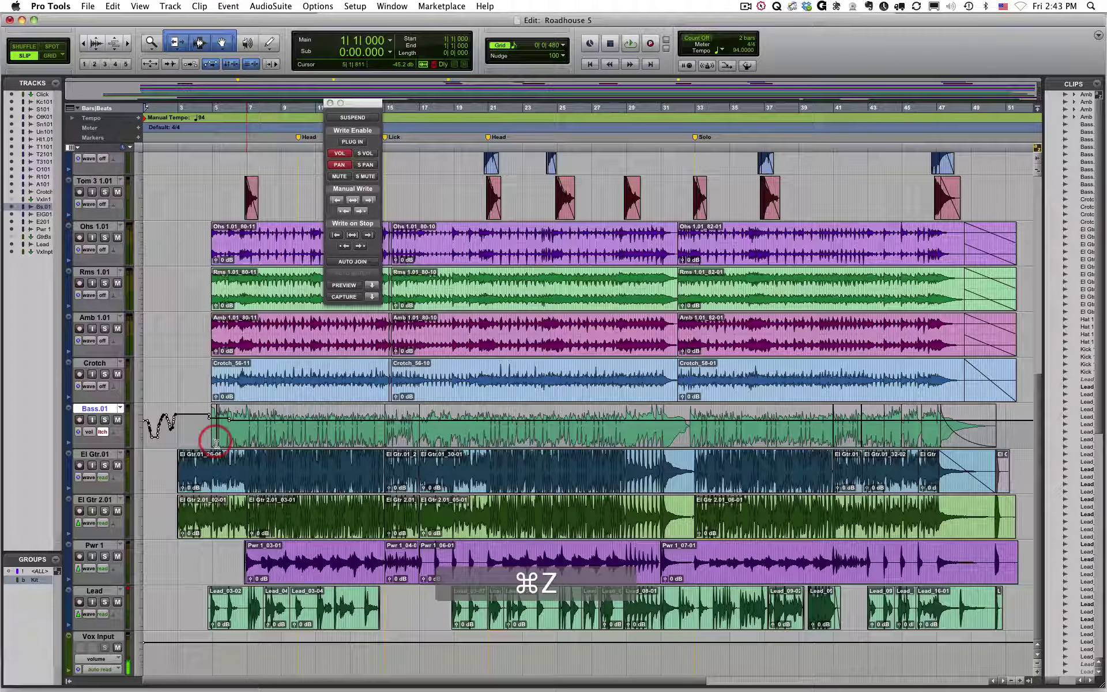
pyautogui.click(103, 434)
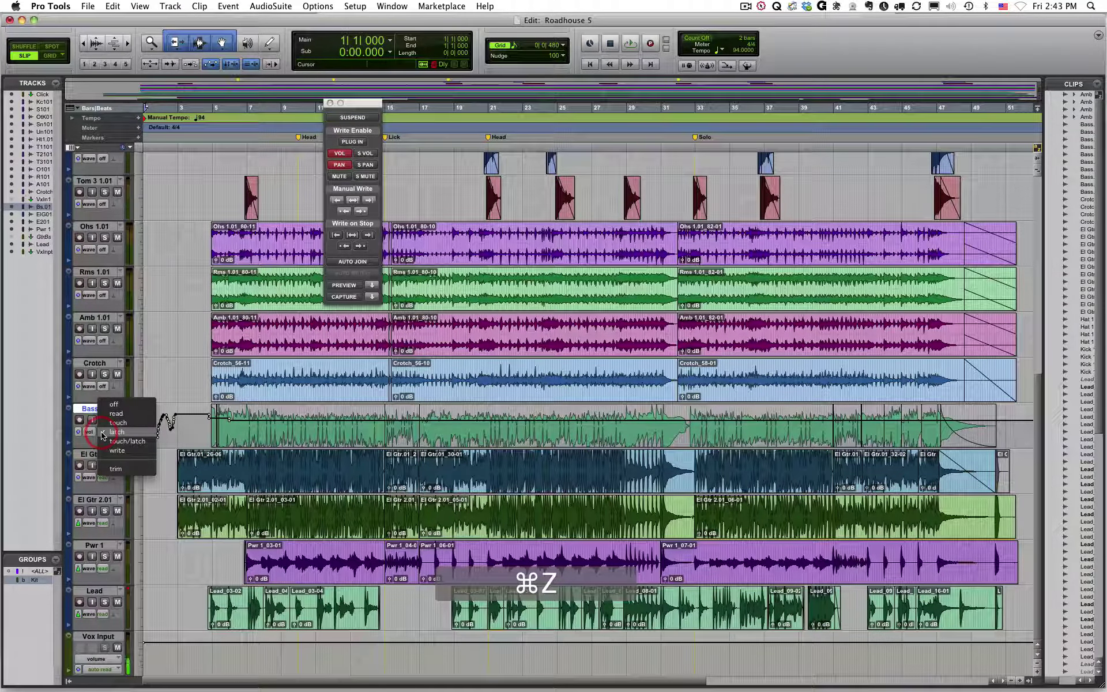
# Set Bass.01 to Read mode and zoom in on the first bars.
pyautogui.click(113, 414)
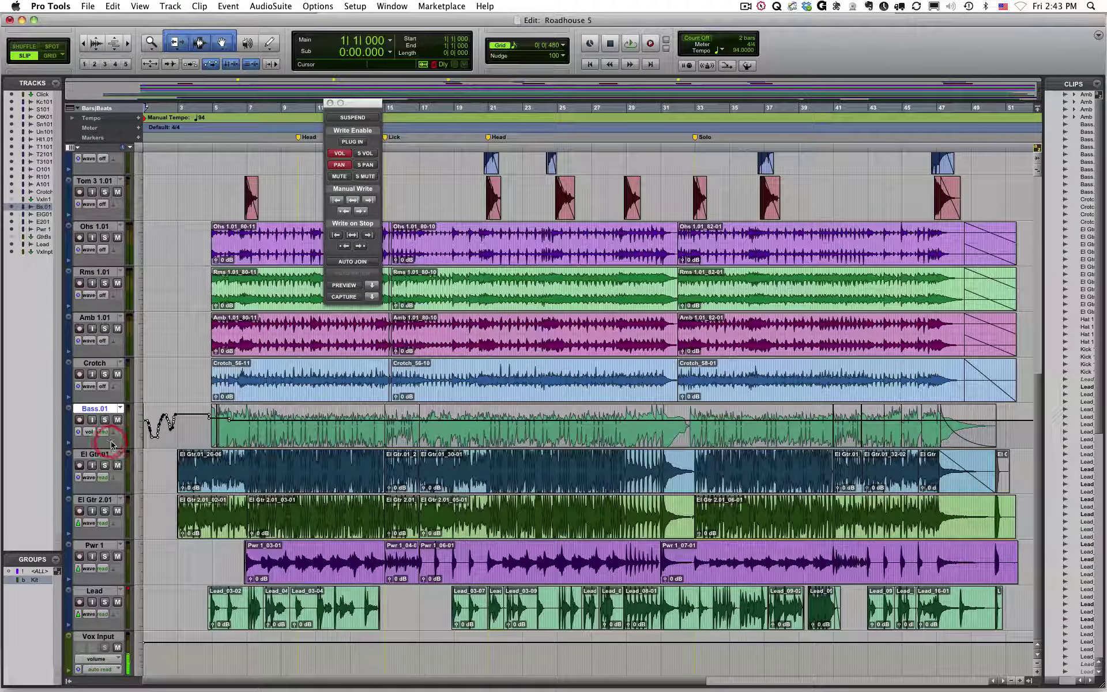
pyautogui.press('super+bracketright')
pyautogui.press('super+bracketright')
pyautogui.click(90, 433)
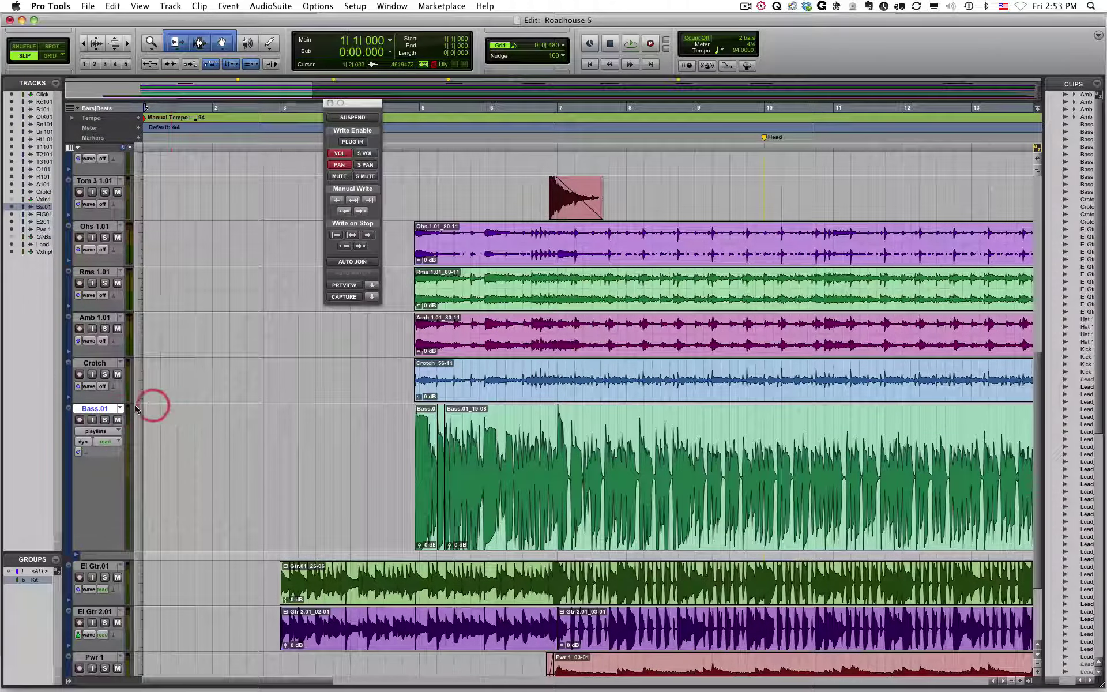
# Switch Bass.01's track view to volume, then pan, then undo back to volume.
pyautogui.click(95, 435)
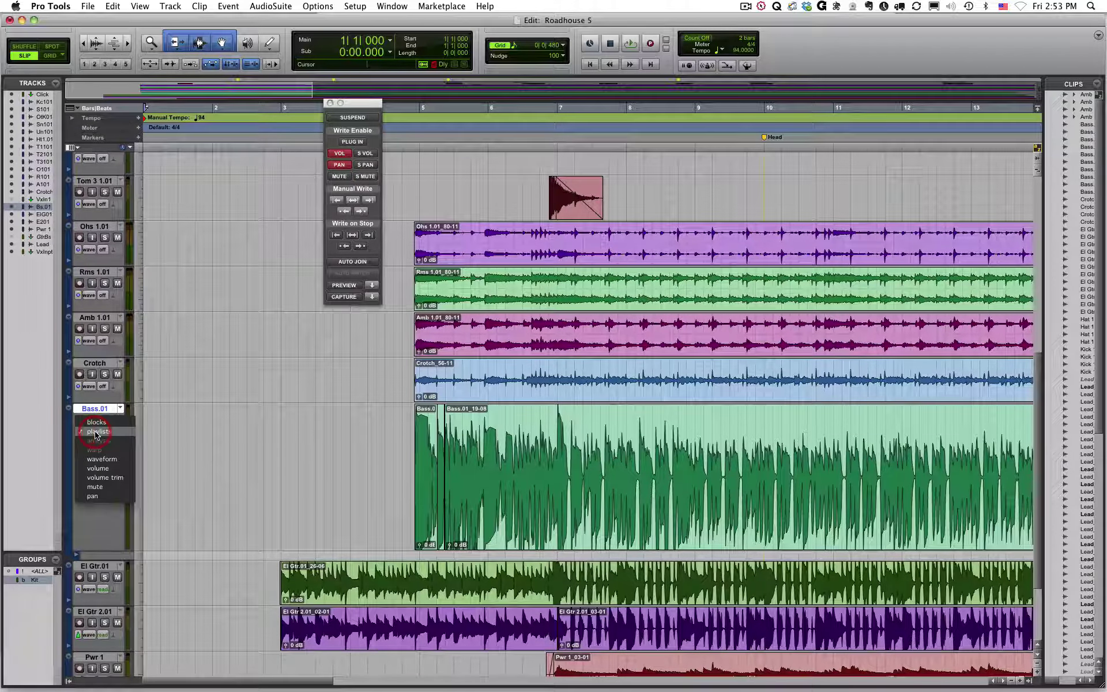
pyautogui.click(99, 468)
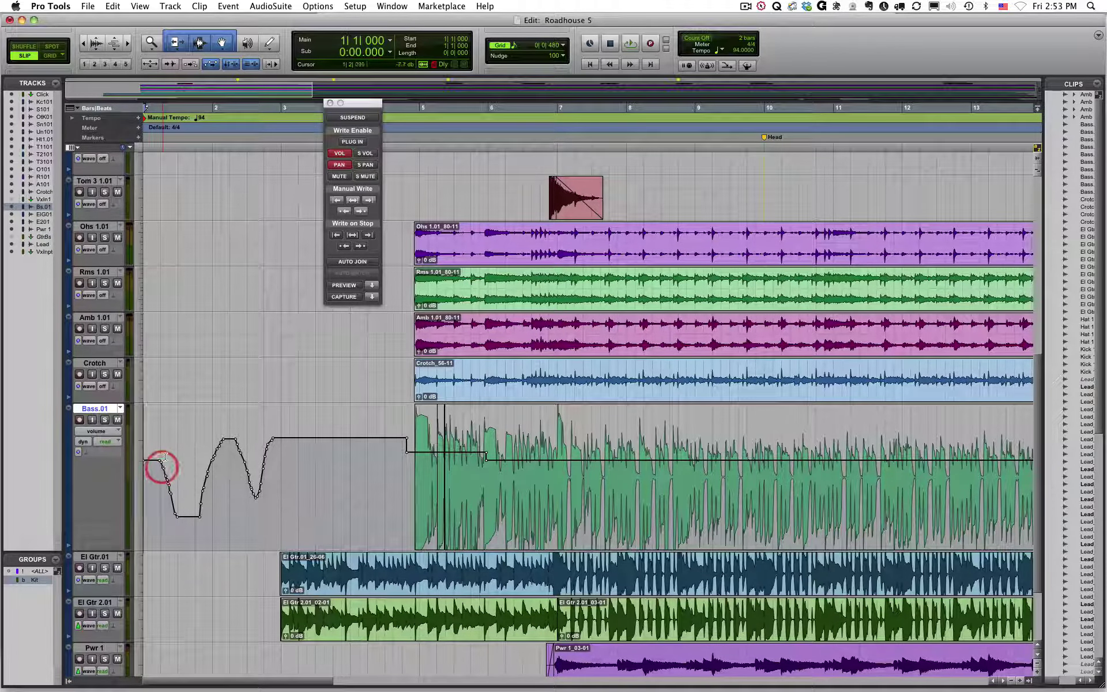
pyautogui.click(96, 431)
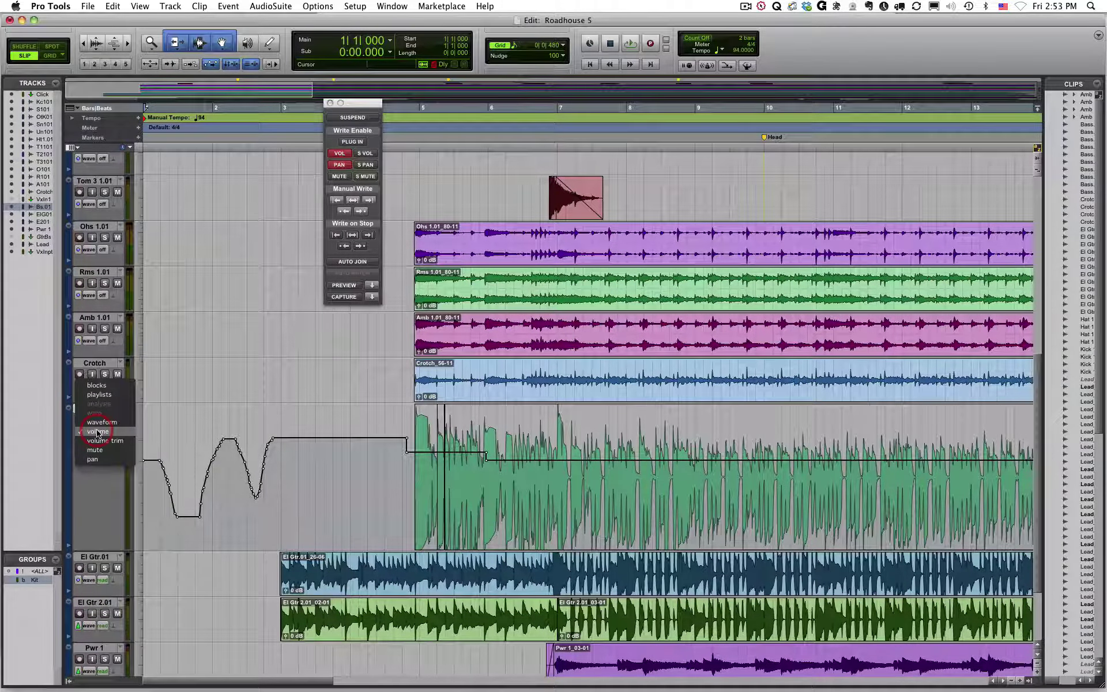
pyautogui.click(93, 459)
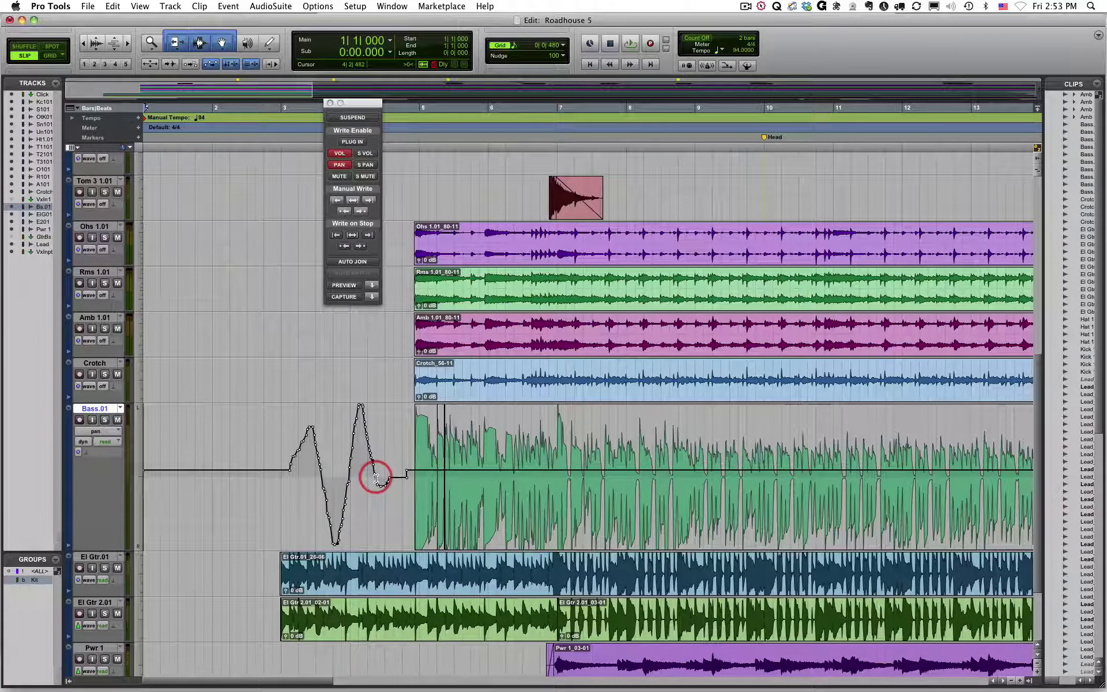
pyautogui.press('super+z')
pyautogui.press('super+z')
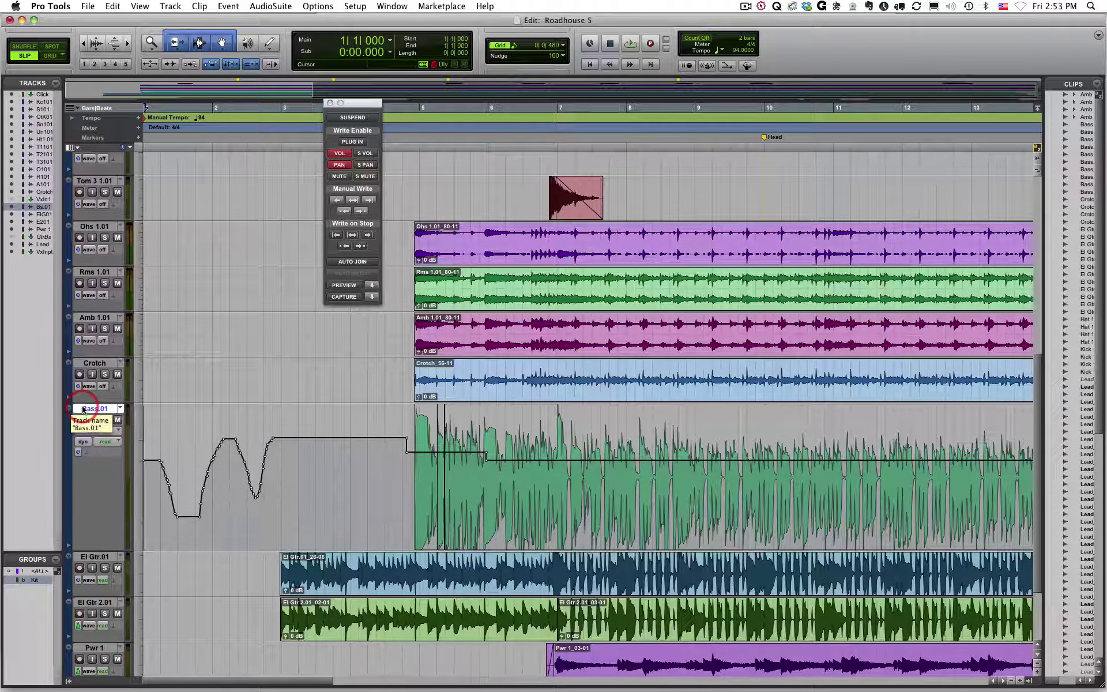
# Show Bass.01 as waveform with a volume automation lane and an added pan lane beneath it.
pyautogui.click(68, 547)
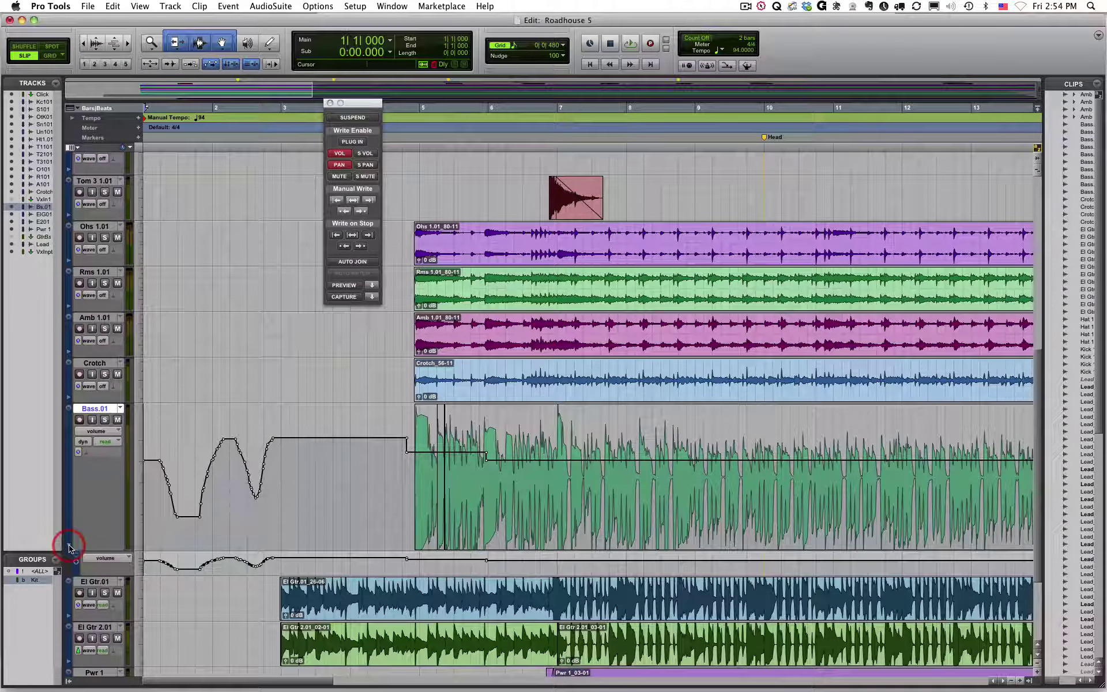
pyautogui.click(98, 431)
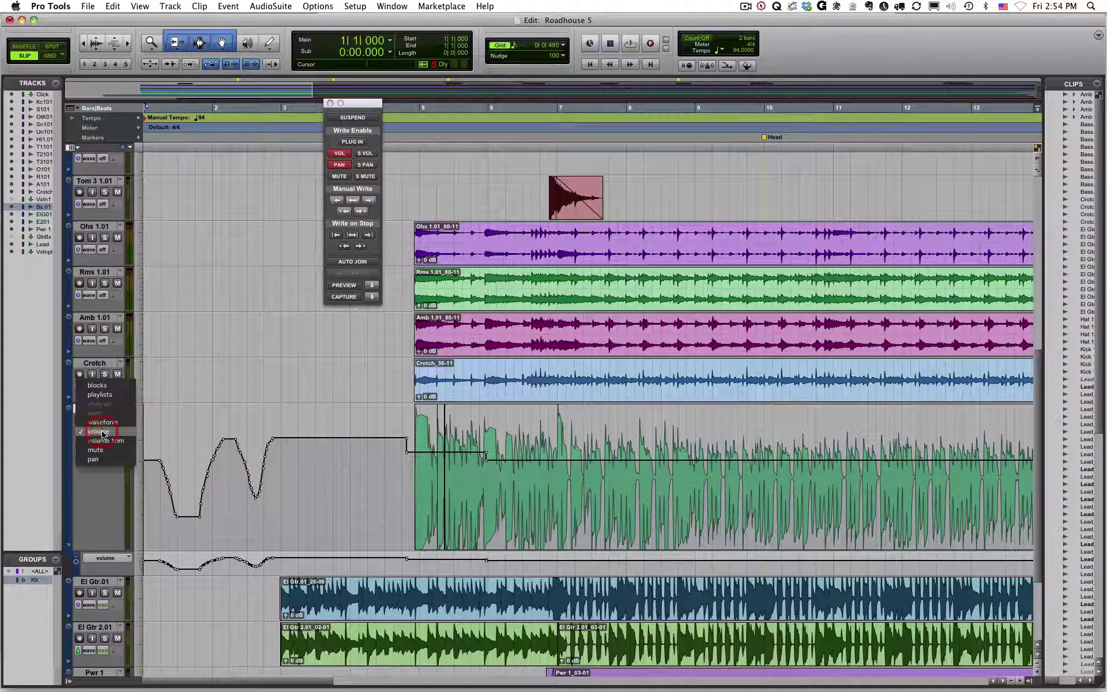
pyautogui.click(96, 395)
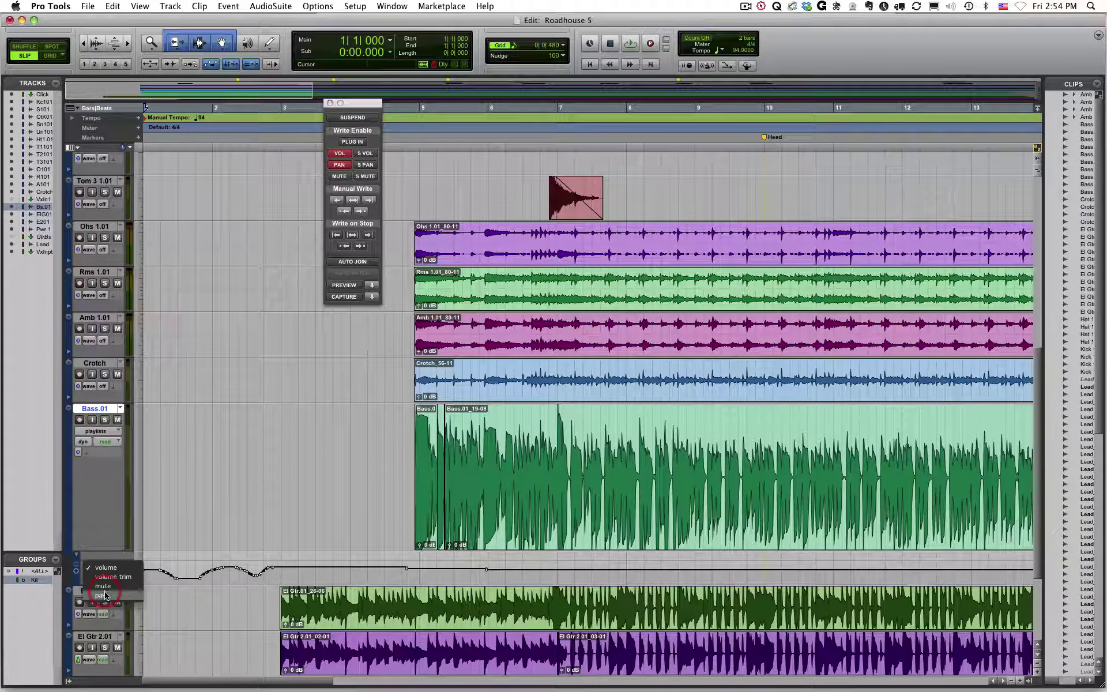
pyautogui.click(105, 597)
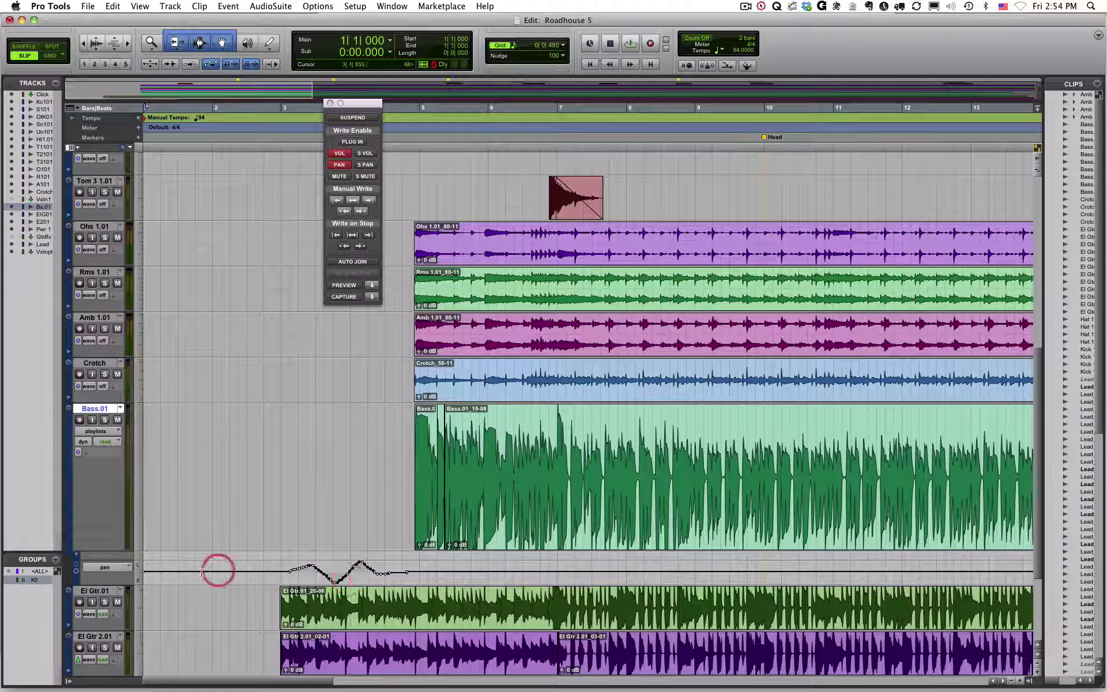
pyautogui.click(76, 572)
pyautogui.click(76, 572)
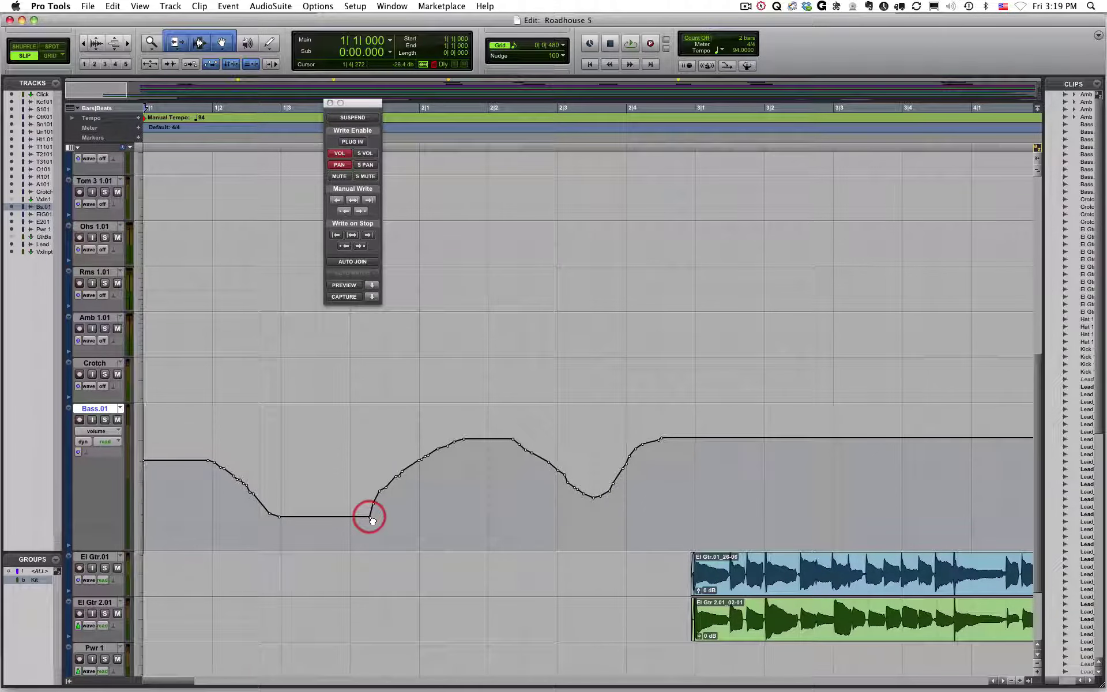
# Move and Option-click delete breakpoints on Bass.01's first volume dip.
pyautogui.moveTo(369, 517); pyautogui.dragTo(356, 504)
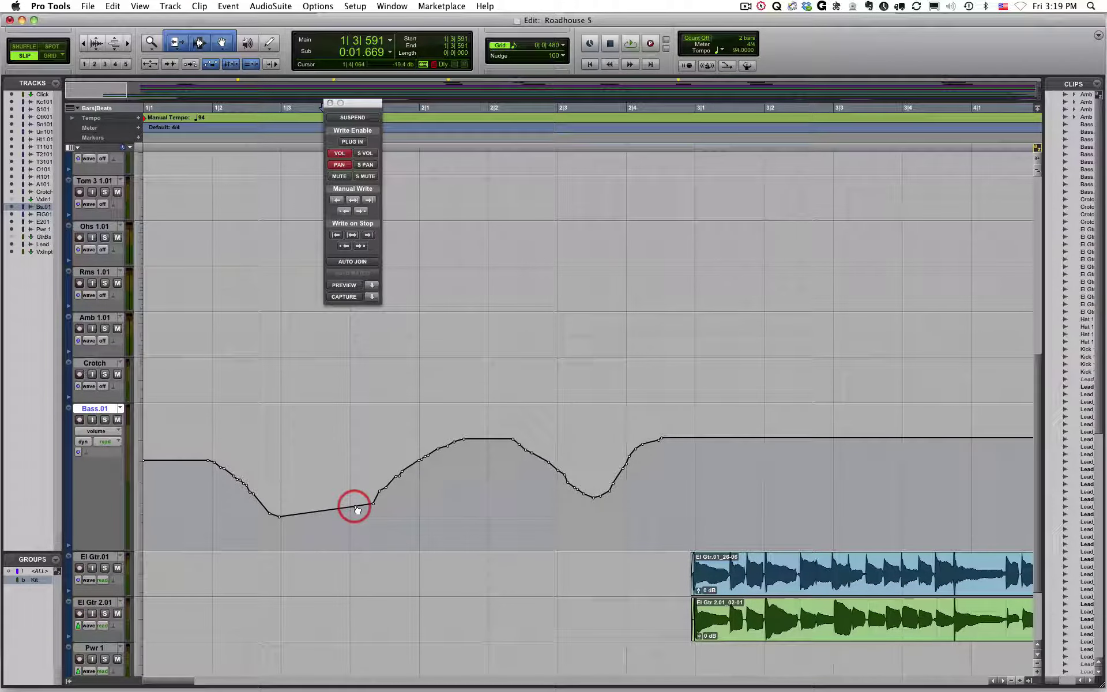
pyautogui.press('alt')
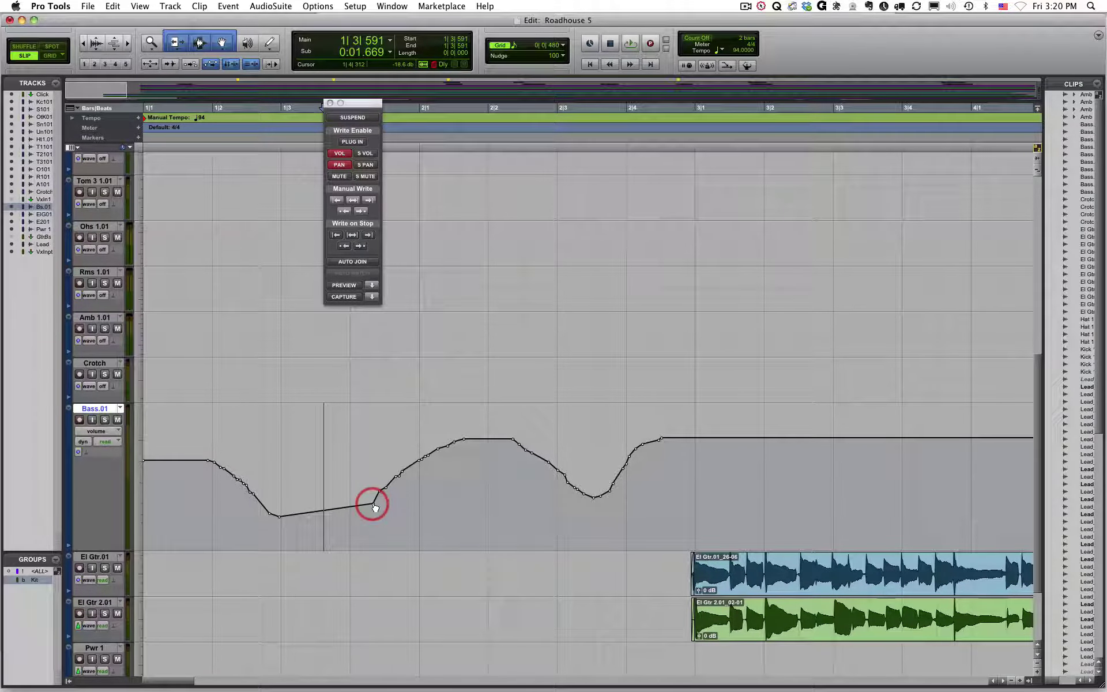
pyautogui.keyDown('alt'); pyautogui.click(373, 505); pyautogui.keyUp('alt')
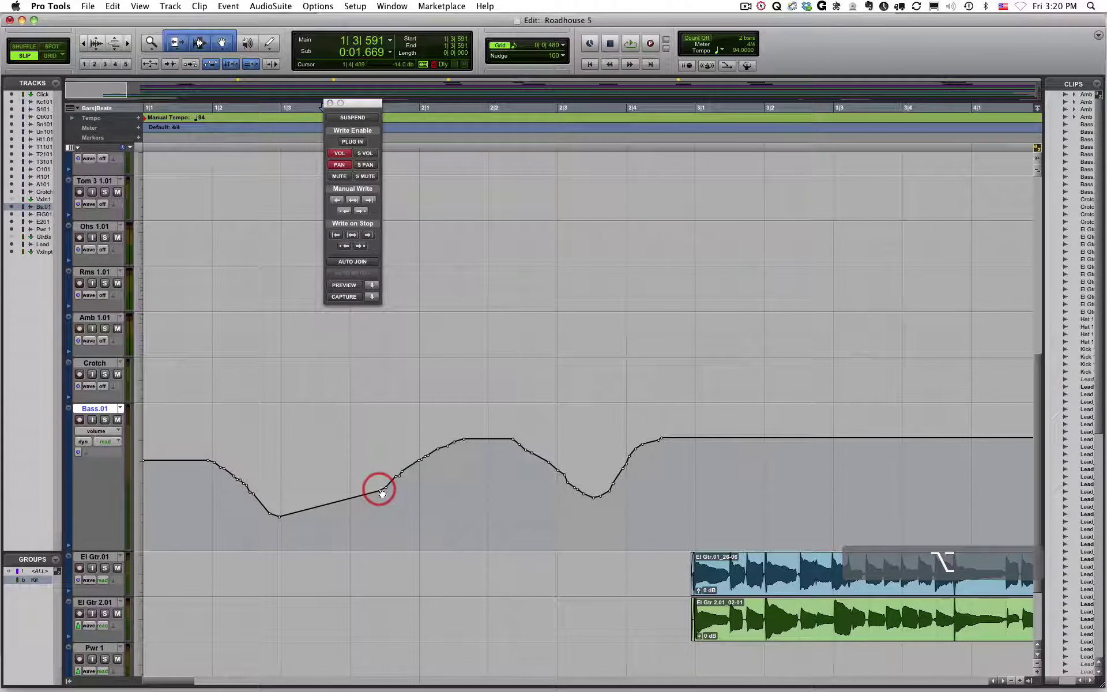
pyautogui.moveTo(383, 493); pyautogui.dragTo(386, 489)
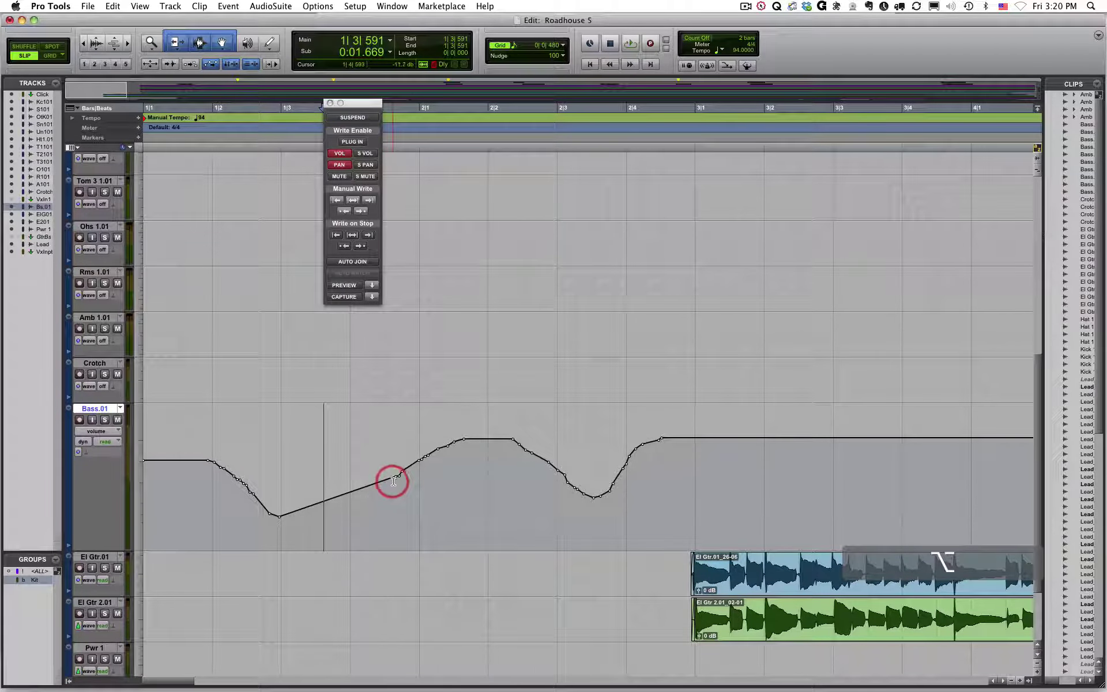
pyautogui.keyDown('alt'); pyautogui.click(402, 477); pyautogui.keyUp('alt')
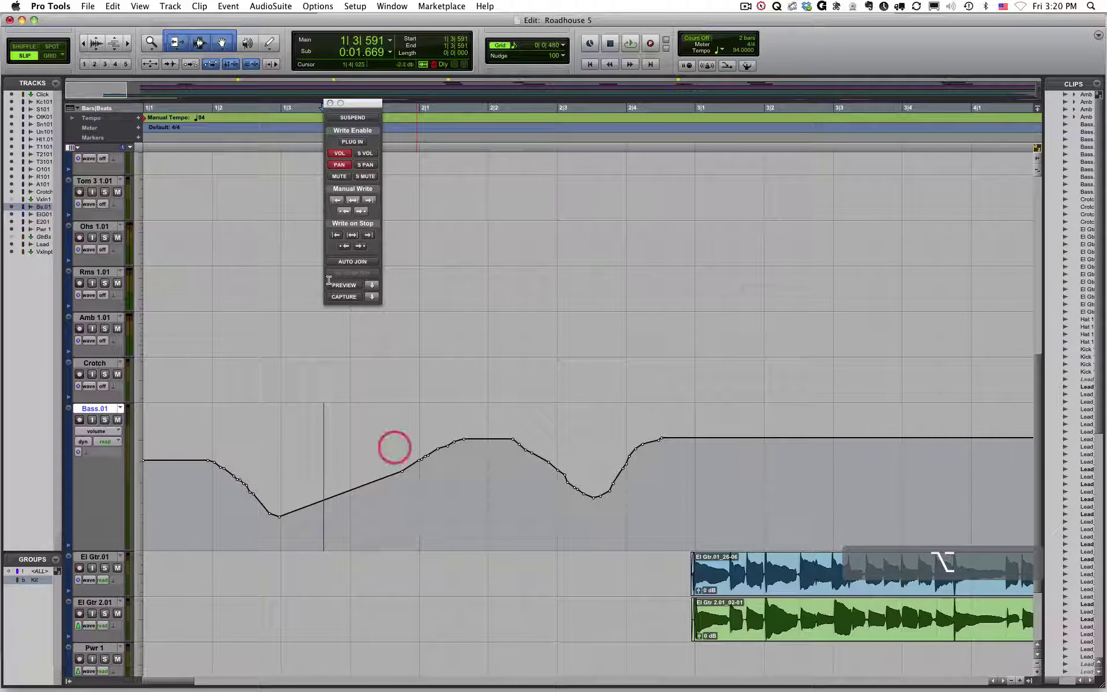
# Add new breakpoints with the Grabber and pull them down to deepen the dip.
pyautogui.click(225, 44)
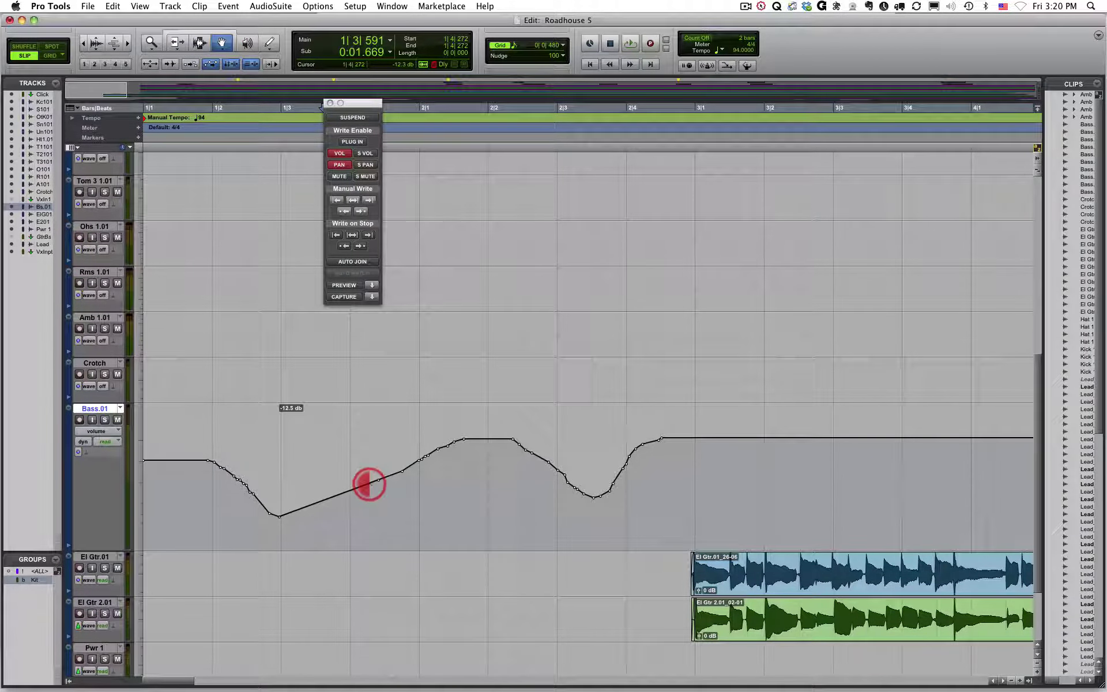
pyautogui.moveTo(372, 483); pyautogui.dragTo(388, 500)
pyautogui.click(354, 505)
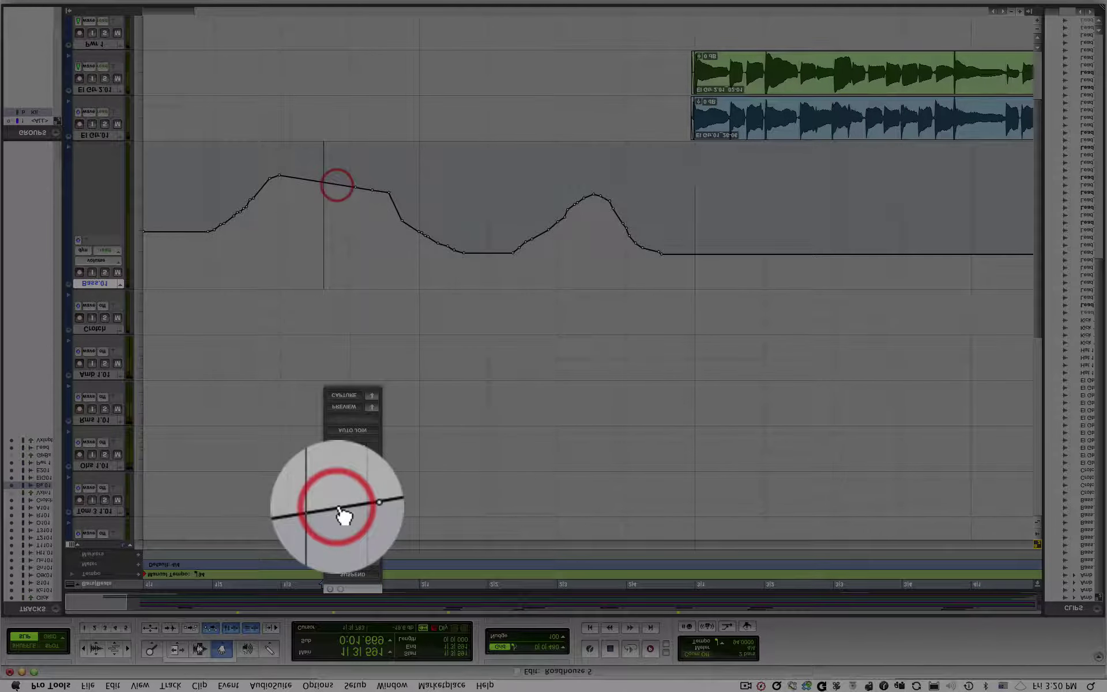
pyautogui.click(324, 181)
pyautogui.moveTo(328, 515); pyautogui.dragTo(310, 522)
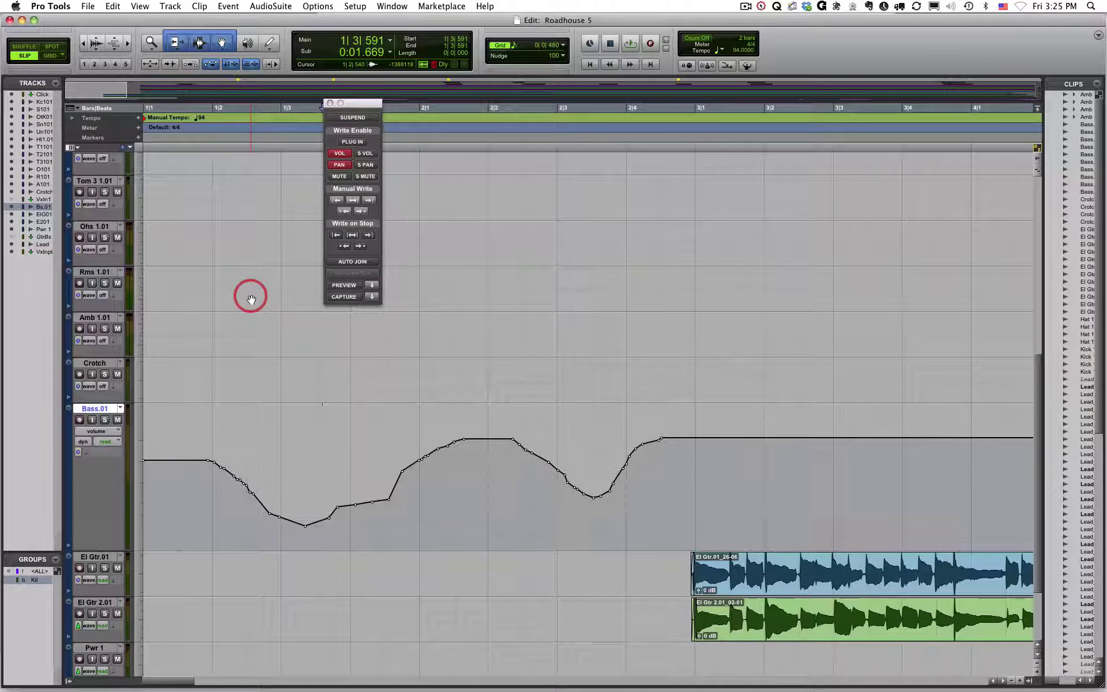
# Show Bass.01's clips, then turn its automation Off in the Mix window.
pyautogui.click(92, 431)
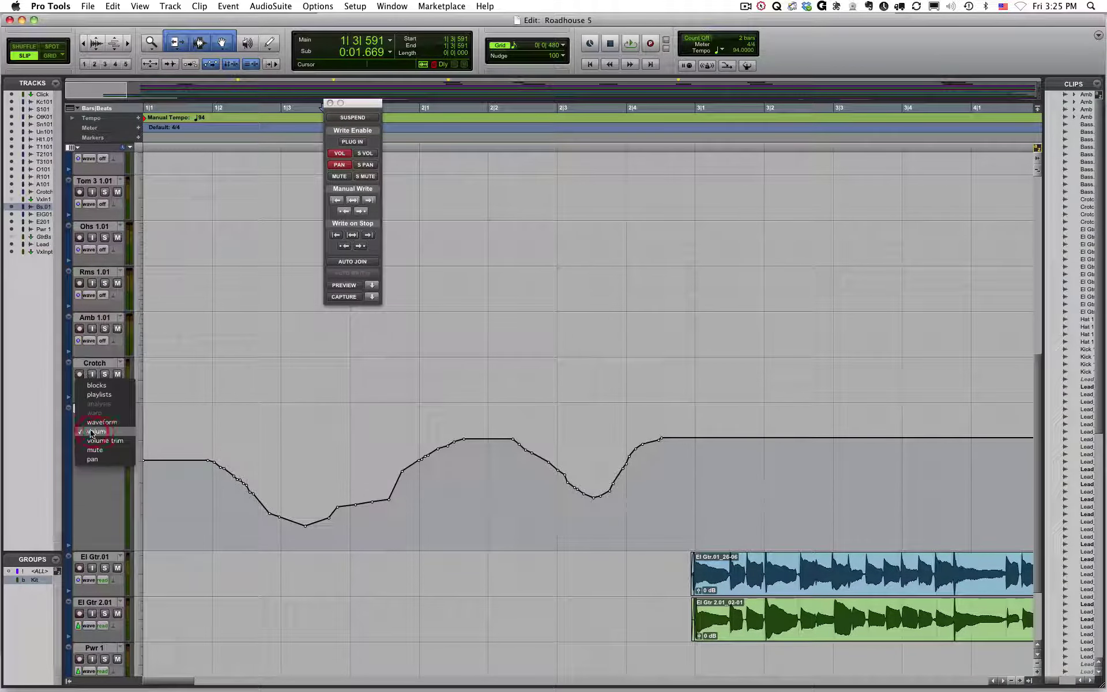
pyautogui.click(95, 422)
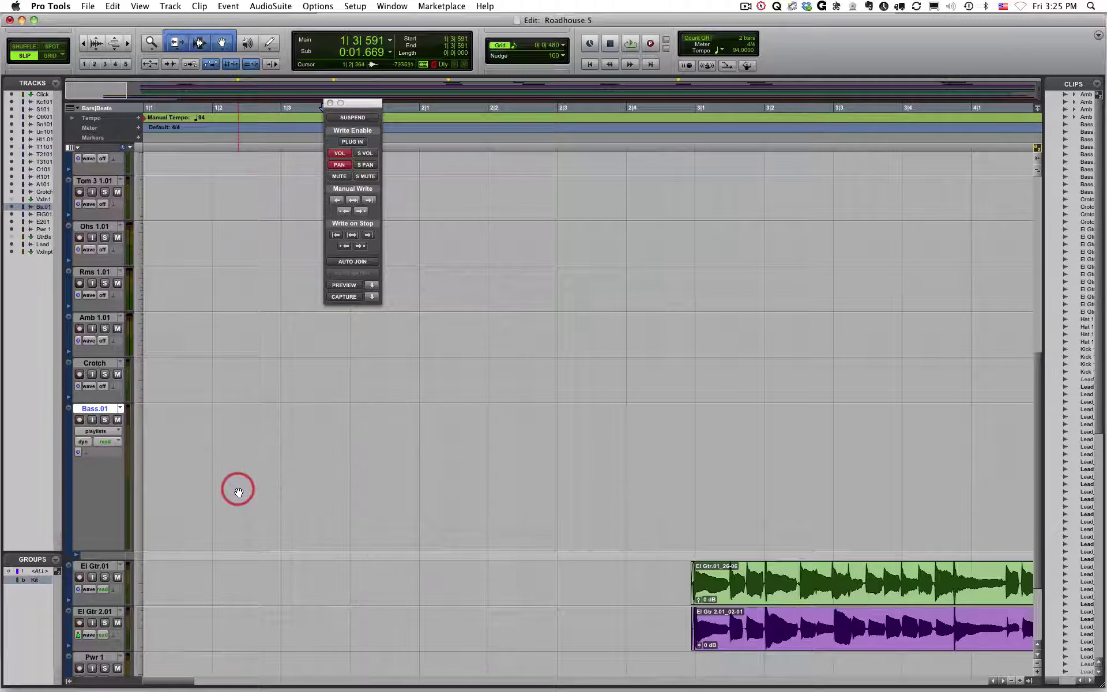
pyautogui.press('super+equal')
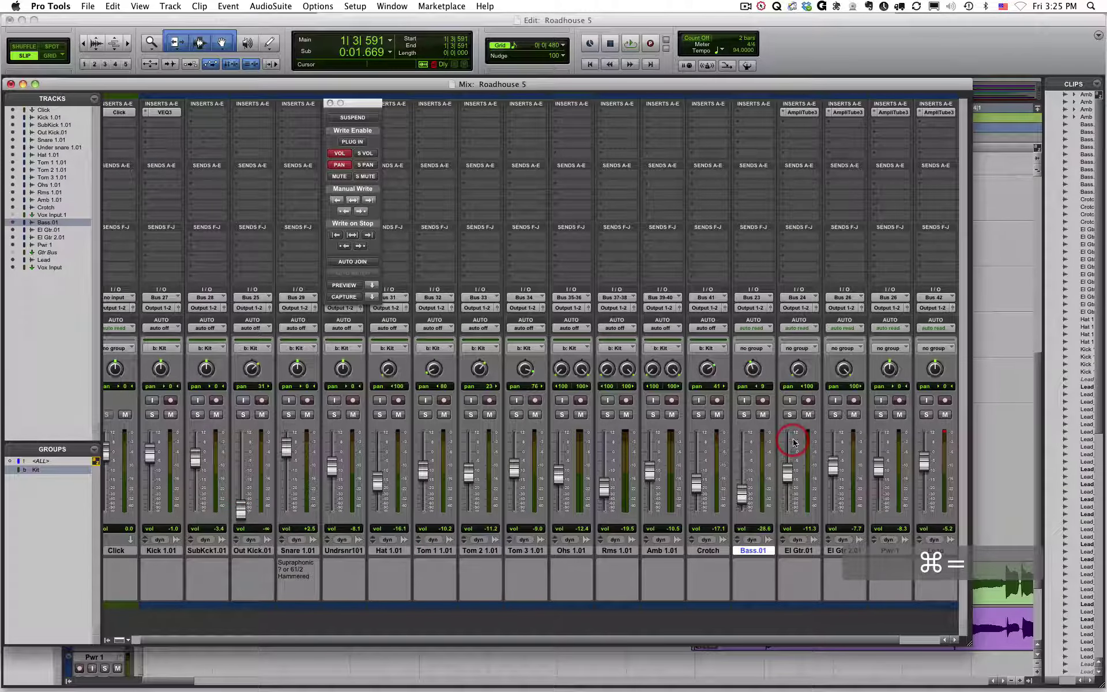
pyautogui.click(765, 326)
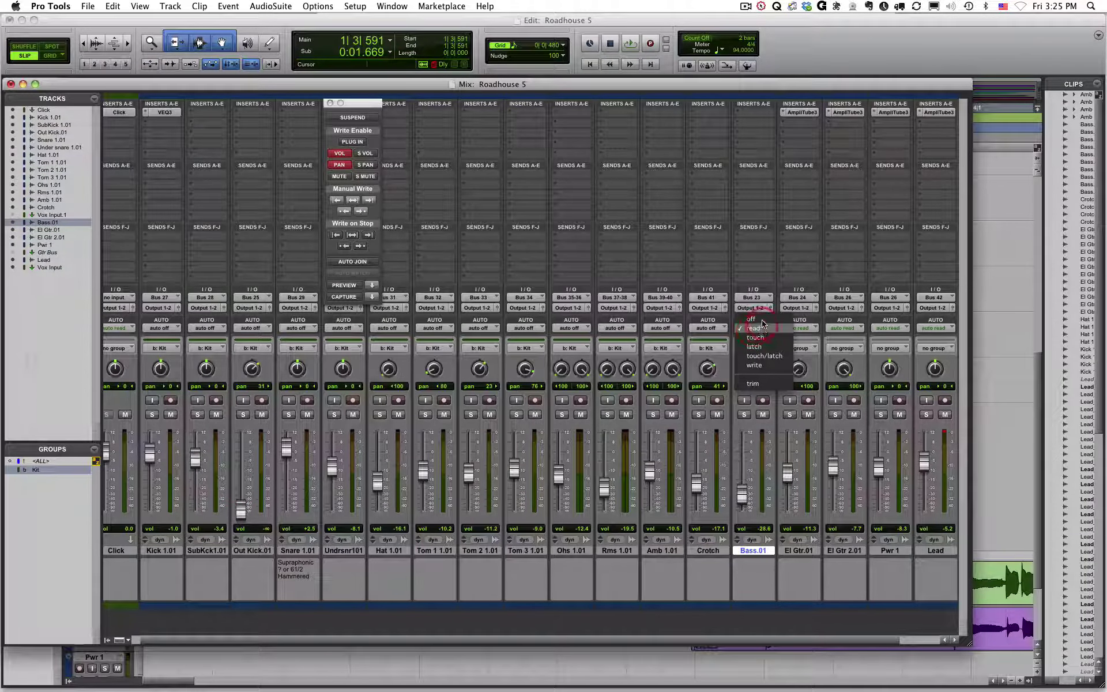
pyautogui.click(756, 320)
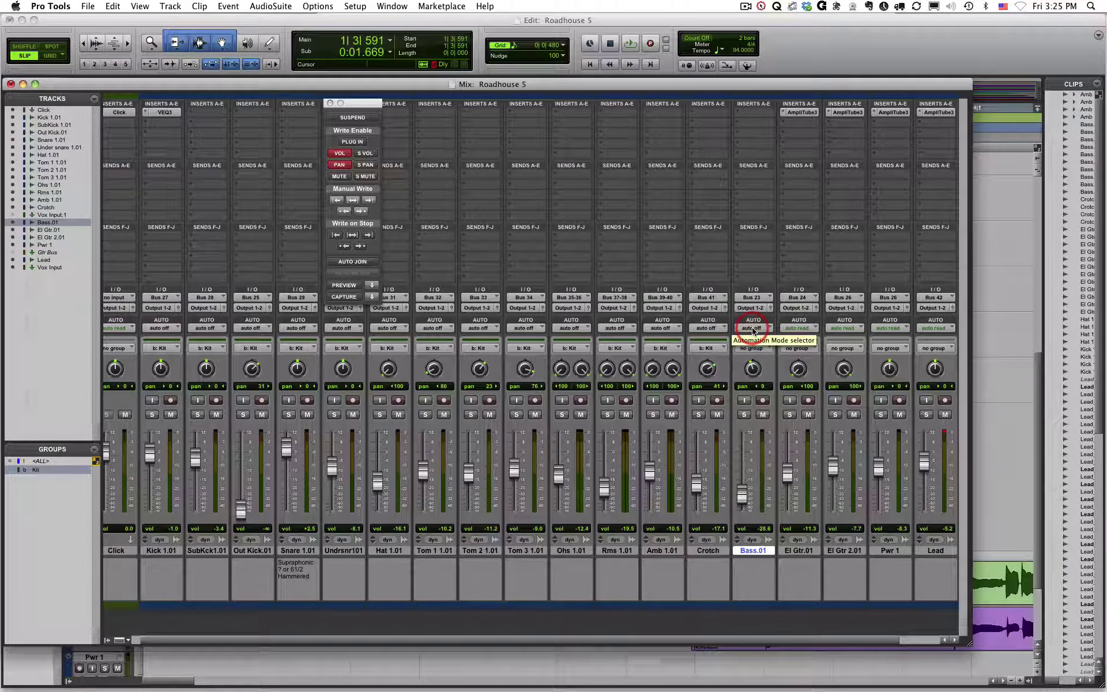
# Back in the Edit window, switch Bass.01's view to volume, then to pan.
pyautogui.press('super+equal')
pyautogui.click(98, 432)
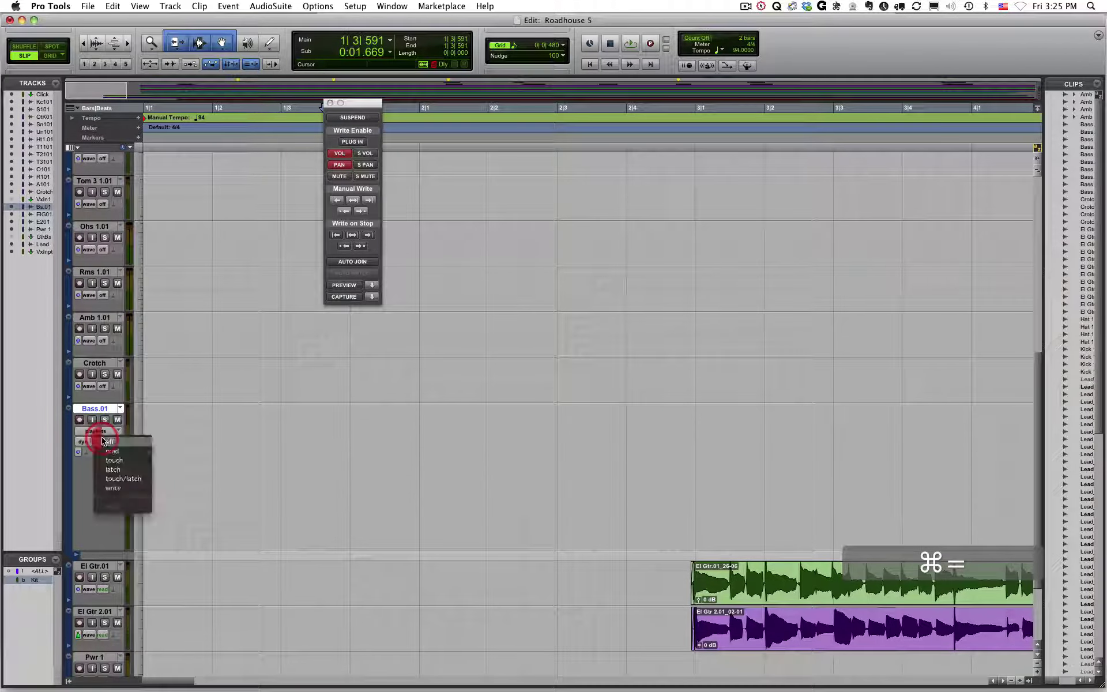
pyautogui.click(96, 431)
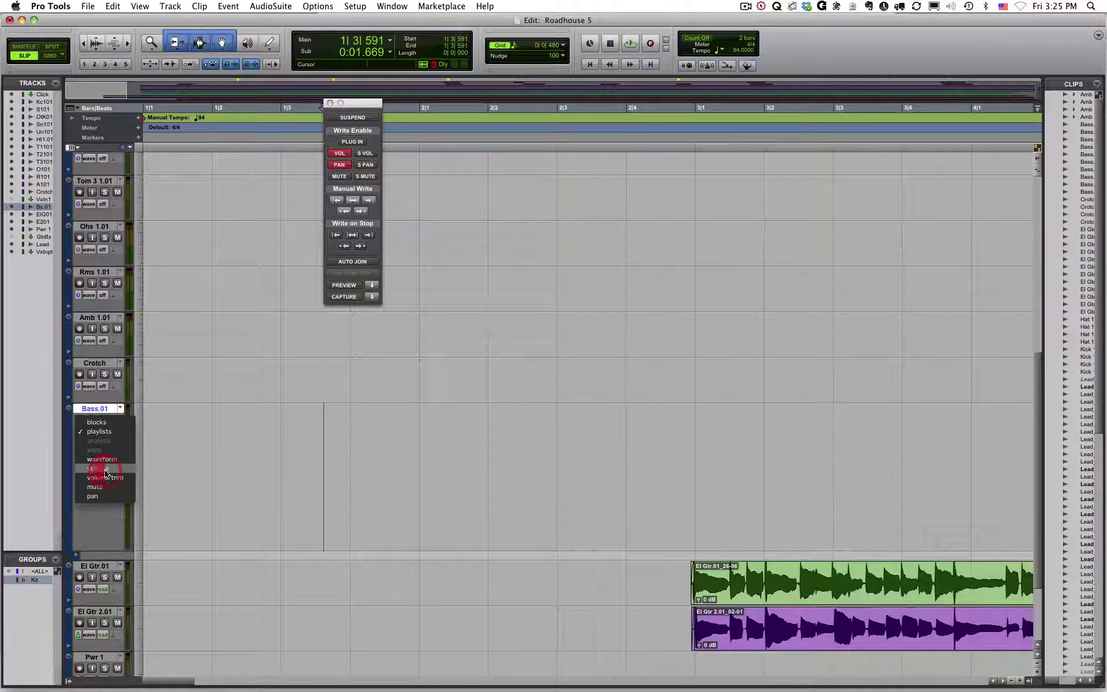
pyautogui.click(104, 522)
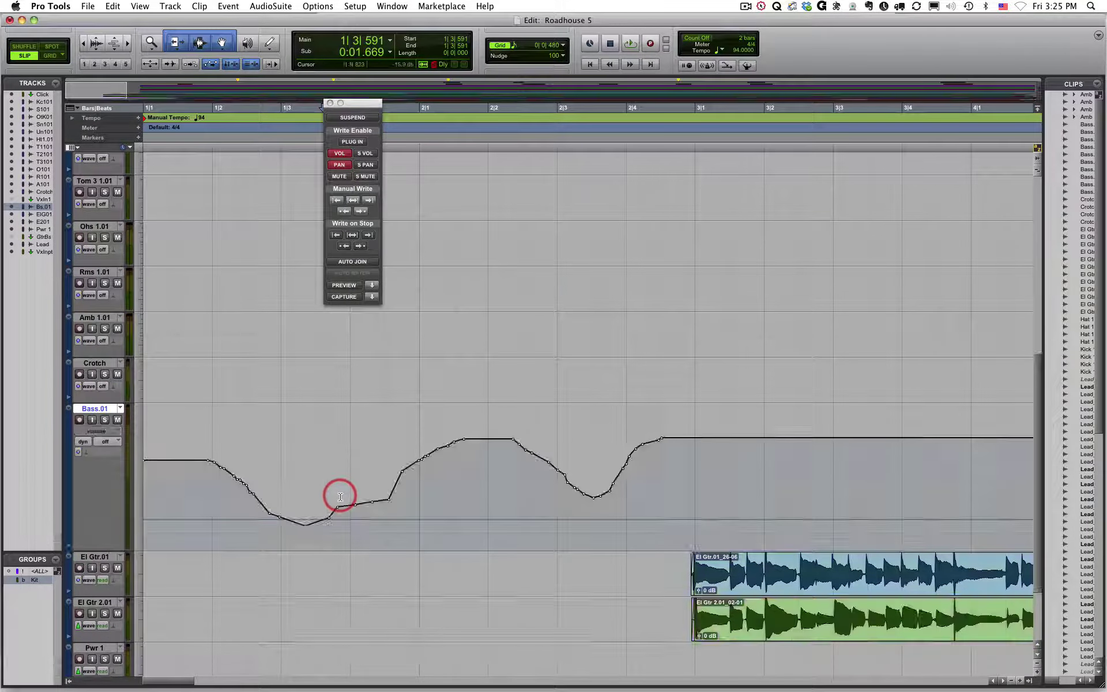
pyautogui.click(96, 431)
pyautogui.click(92, 459)
pyautogui.click(96, 432)
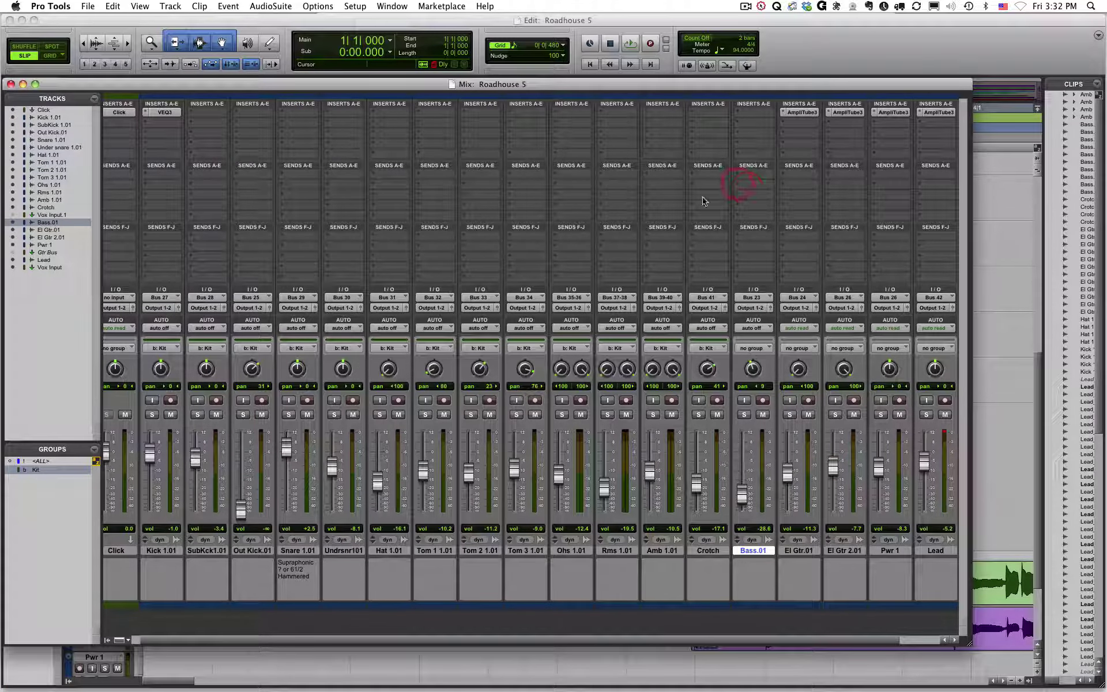
pyautogui.click(647, 113)
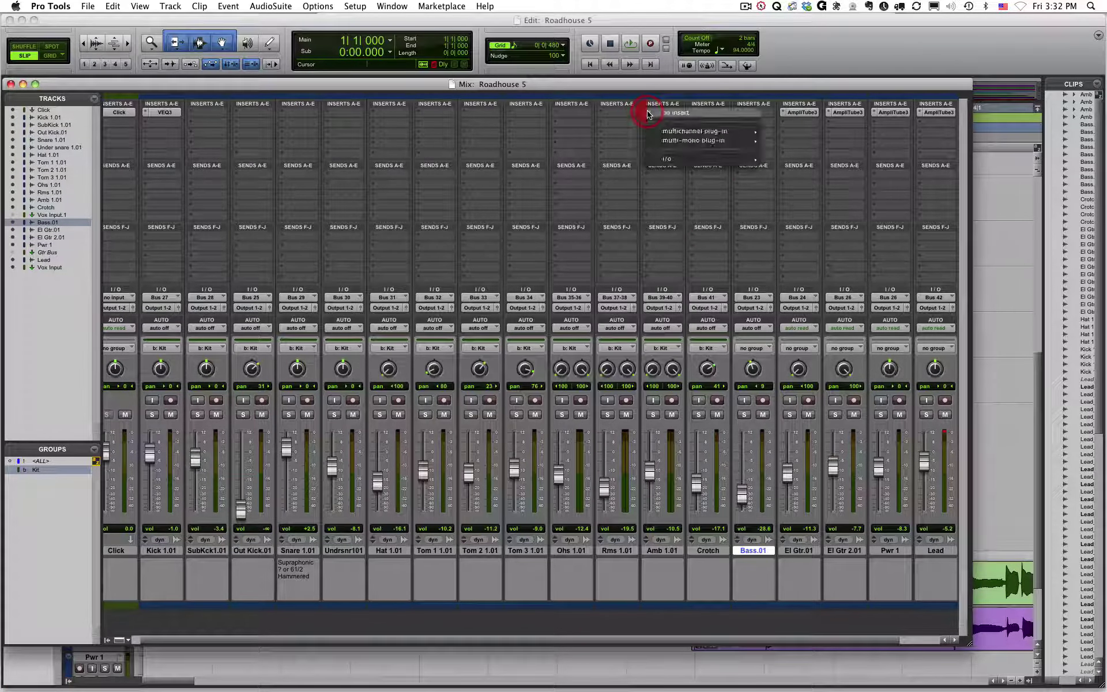
pyautogui.moveTo(668, 133)
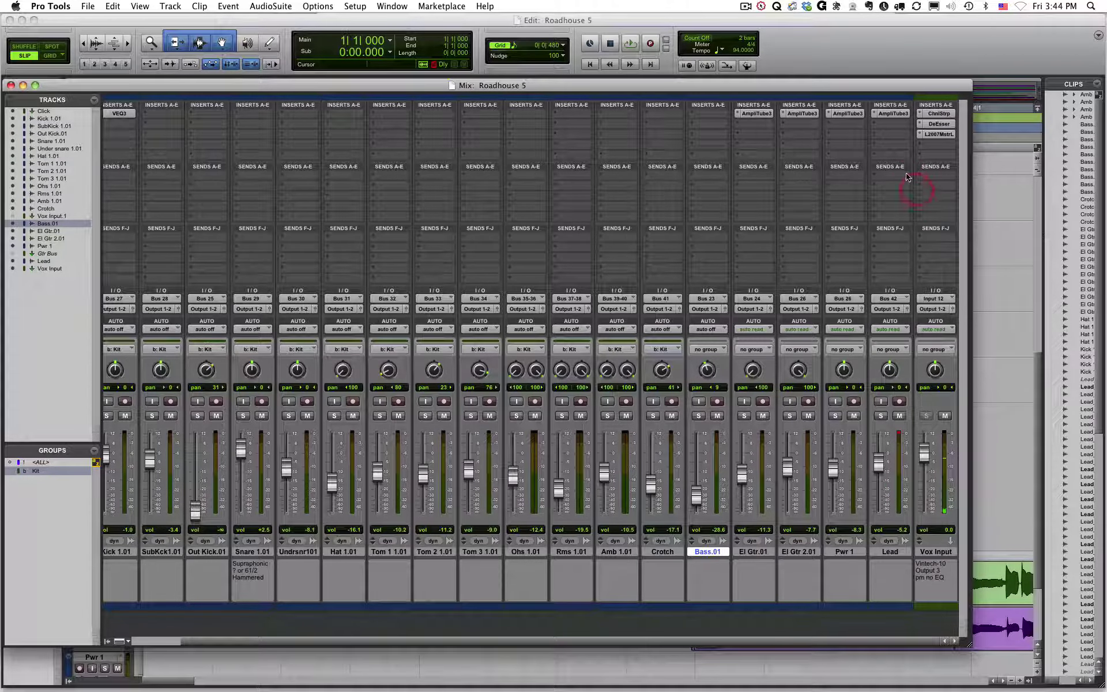
# Insert an EQ3 1-Band on the Lead track's second insert, after AmpliTube3.
pyautogui.click(873, 126)
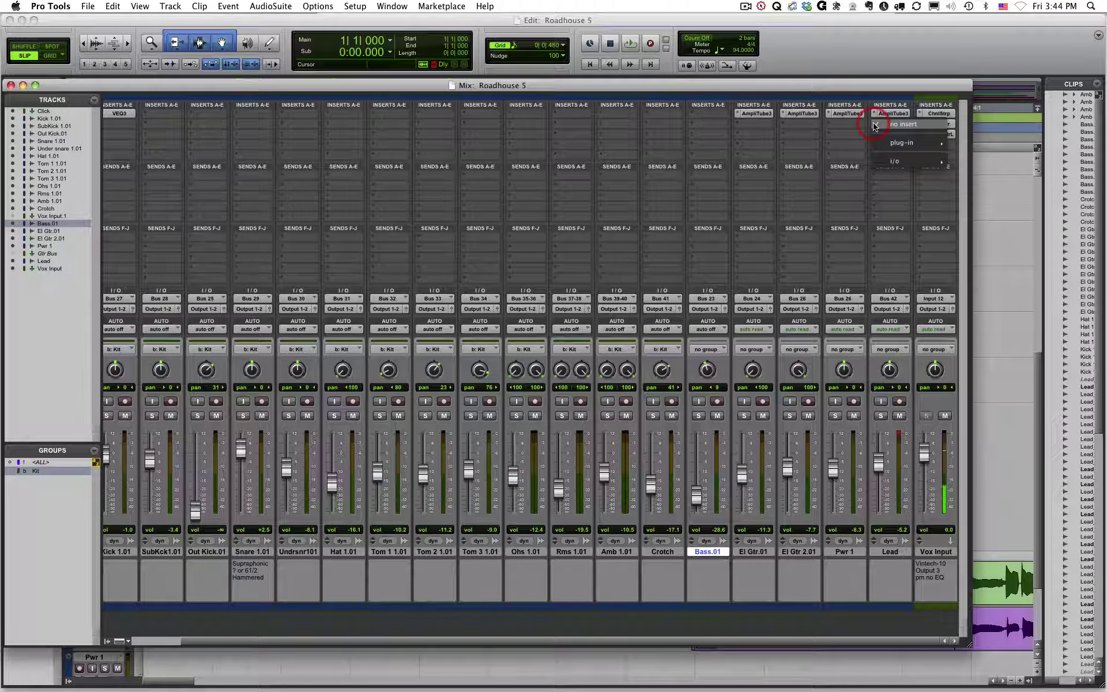
pyautogui.moveTo(906, 145)
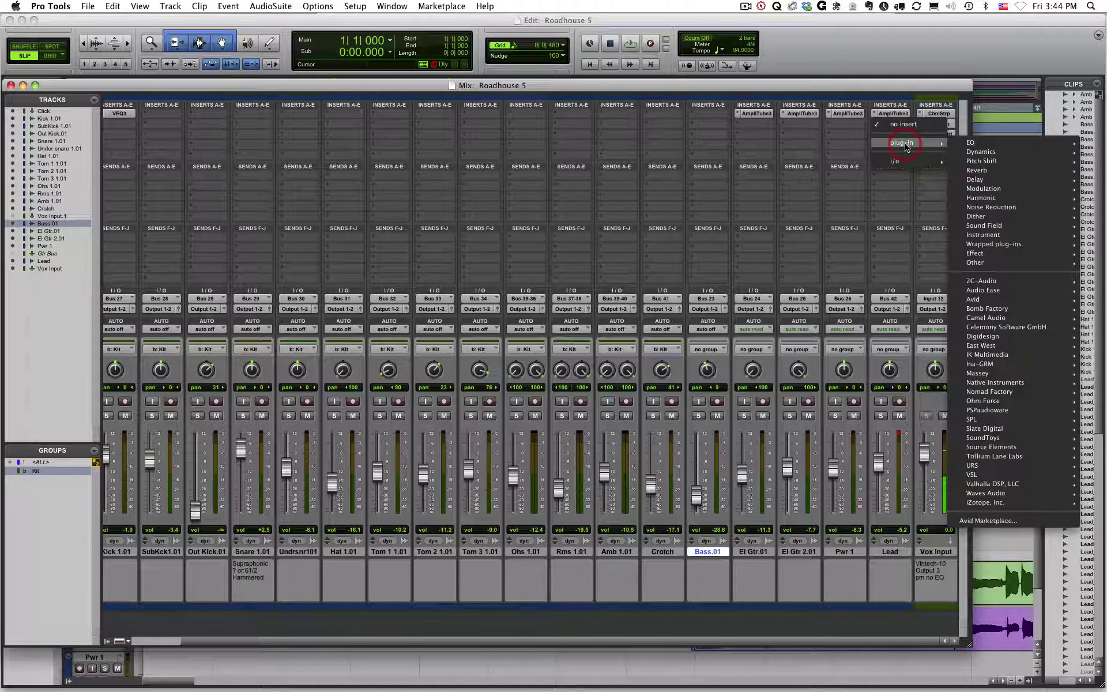
pyautogui.moveTo(979, 147)
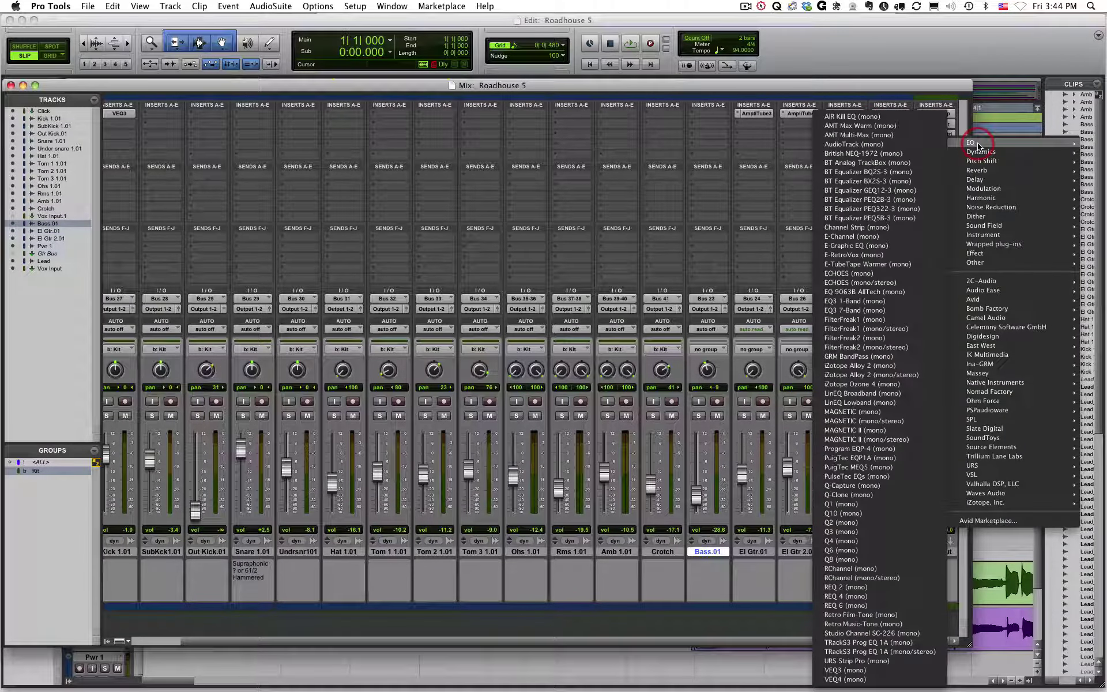
pyautogui.click(867, 301)
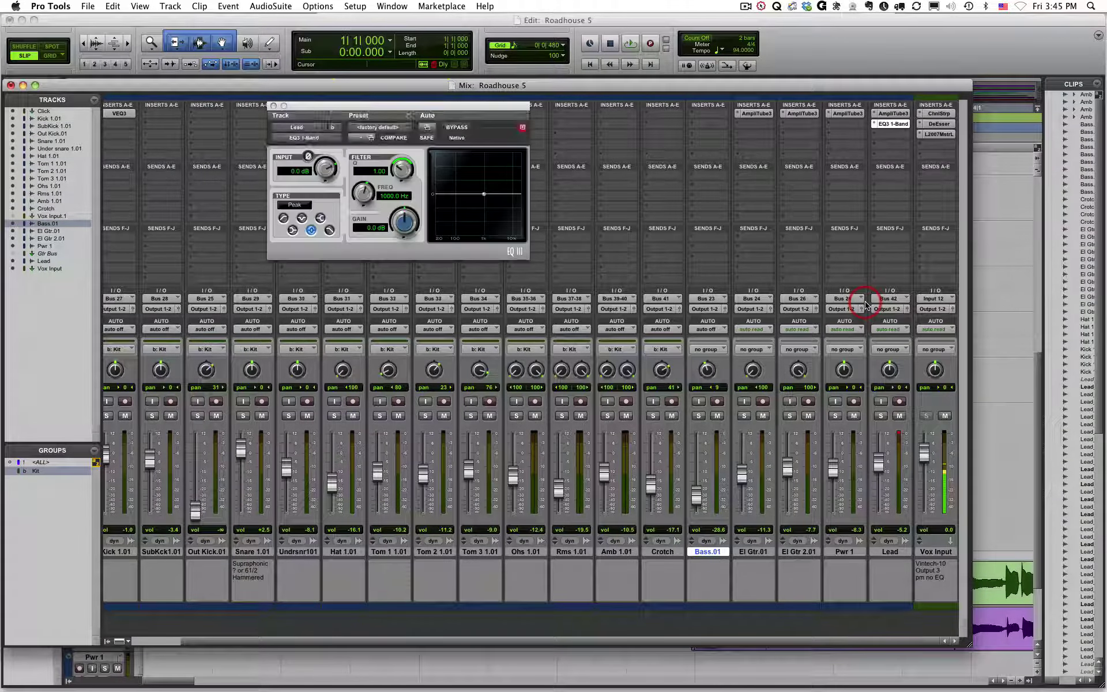
# Boost the single EQ band to 8.8 dB near 8.69 kHz and close the window.
pyautogui.moveTo(396, 105); pyautogui.dragTo(393, 129)
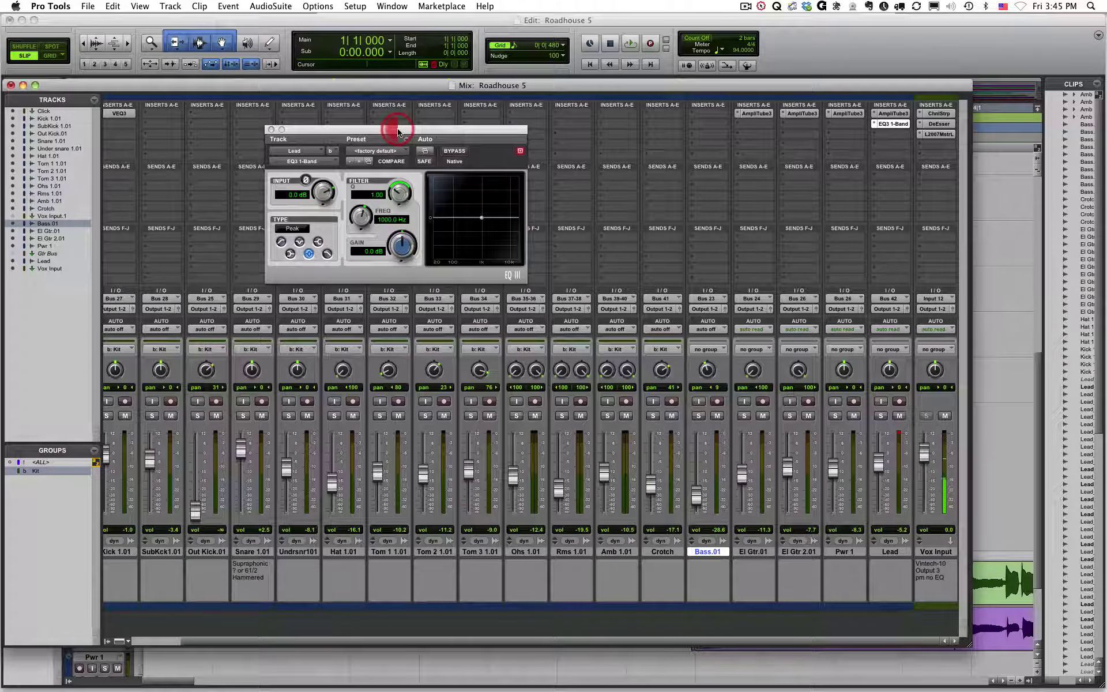
pyautogui.moveTo(481, 218)
pyautogui.mouseDown()
pyautogui.moveTo(509, 196)
pyautogui.moveTo(447, 237)
pyautogui.moveTo(495, 196)
pyautogui.moveTo(500, 229)
pyautogui.moveTo(503, 217)
pyautogui.mouseUp()
pyautogui.click(271, 129)
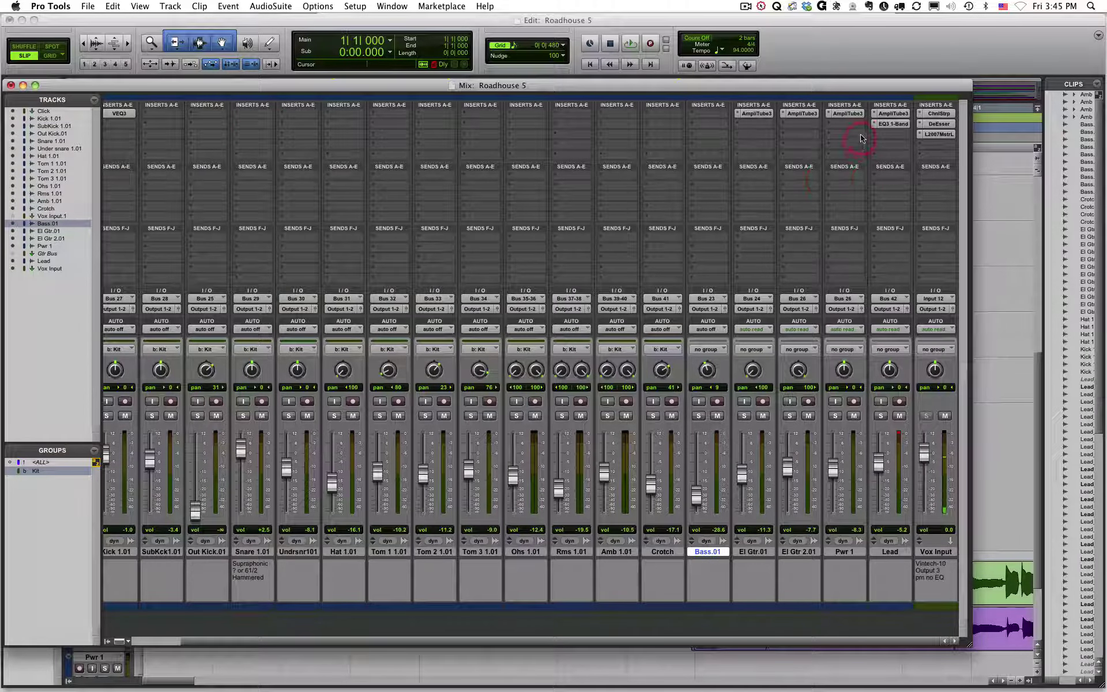
# Swap Lead's EQ for an EQ3 7-Band, raising low-mid to 3.4 dB and cutting mid -4.0 dB at 741.3 Hz.
pyautogui.click(875, 124)
pyautogui.moveTo(874, 124)
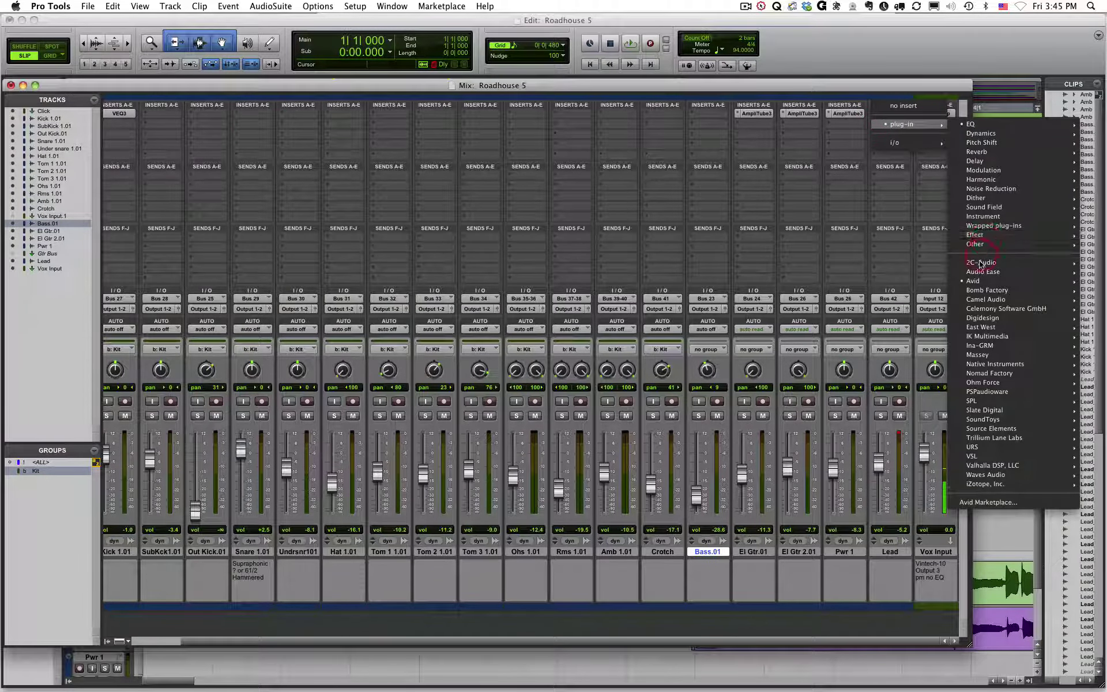
pyautogui.moveTo(975, 281)
pyautogui.click(849, 364)
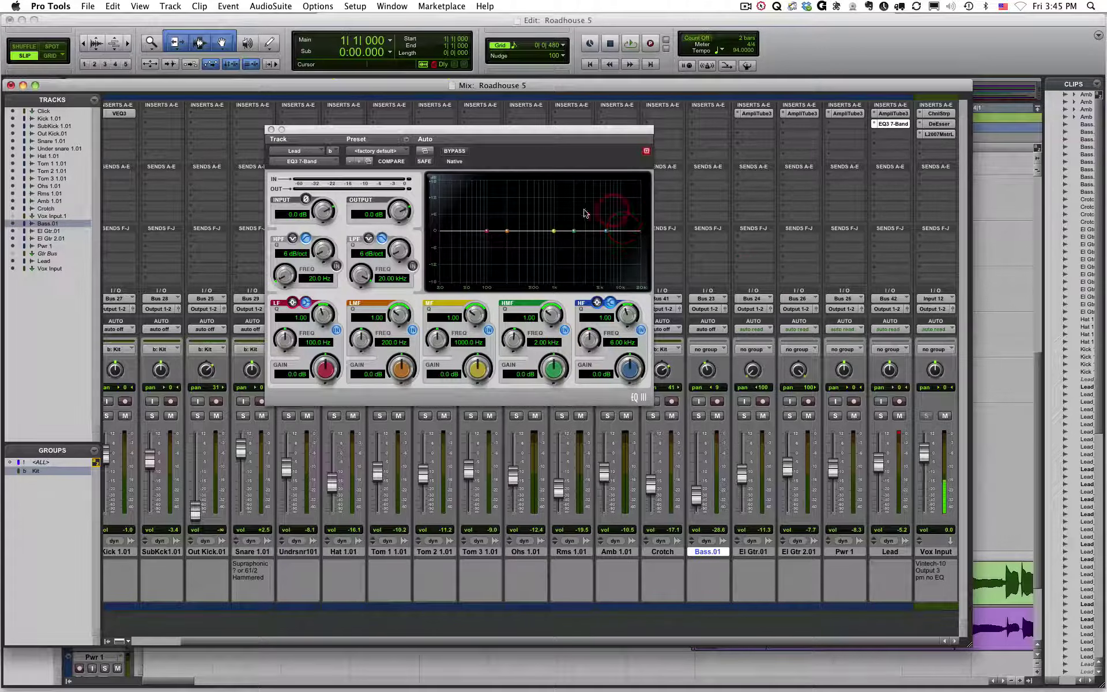
pyautogui.moveTo(507, 230); pyautogui.dragTo(462, 217)
pyautogui.moveTo(553, 230); pyautogui.dragTo(617, 213)
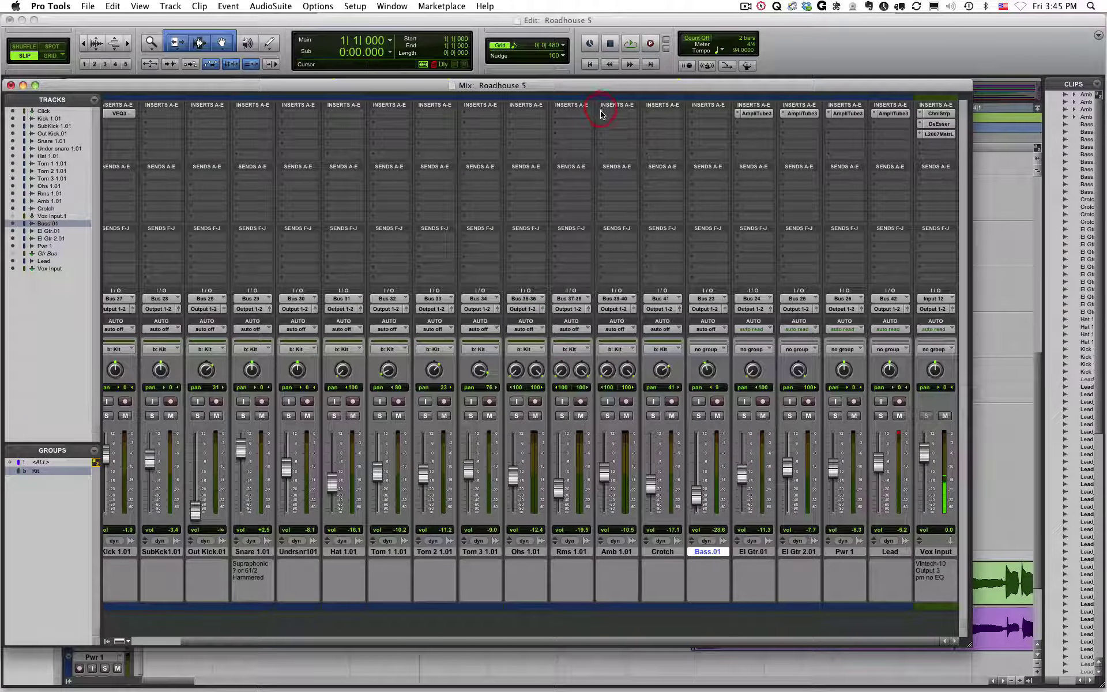
# Insert a stereo EQ3 7-Band on Amb 1.01, boosting 2 kHz by 7.3 dB and 7.87 kHz by 9.6 dB.
pyautogui.click(601, 113)
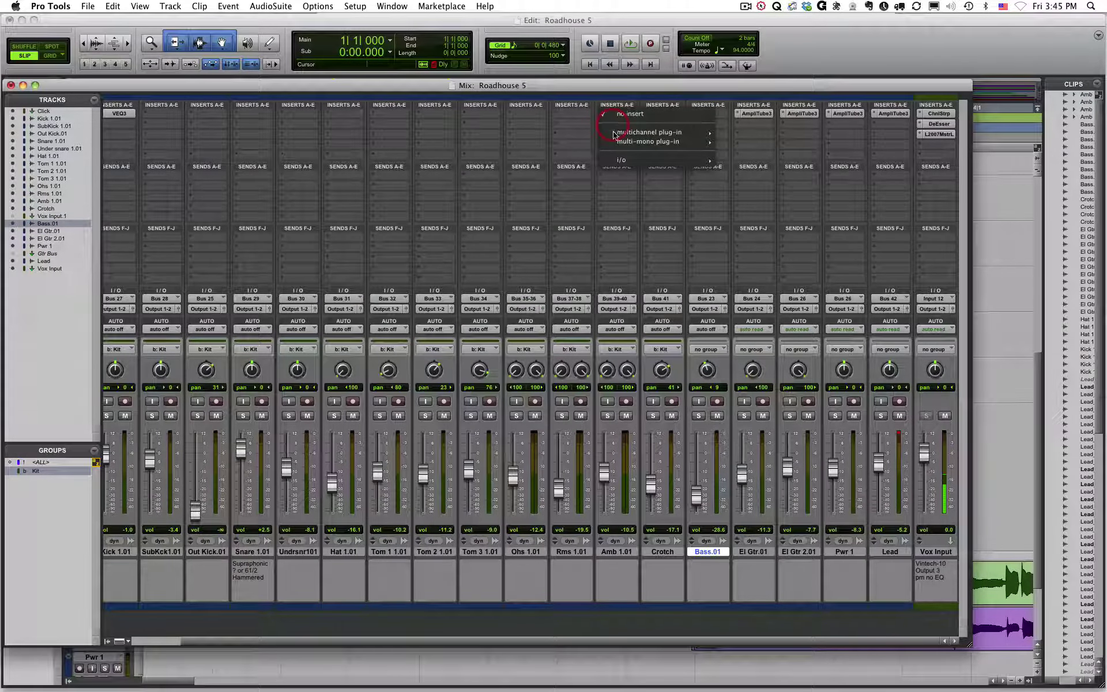
pyautogui.moveTo(613, 135)
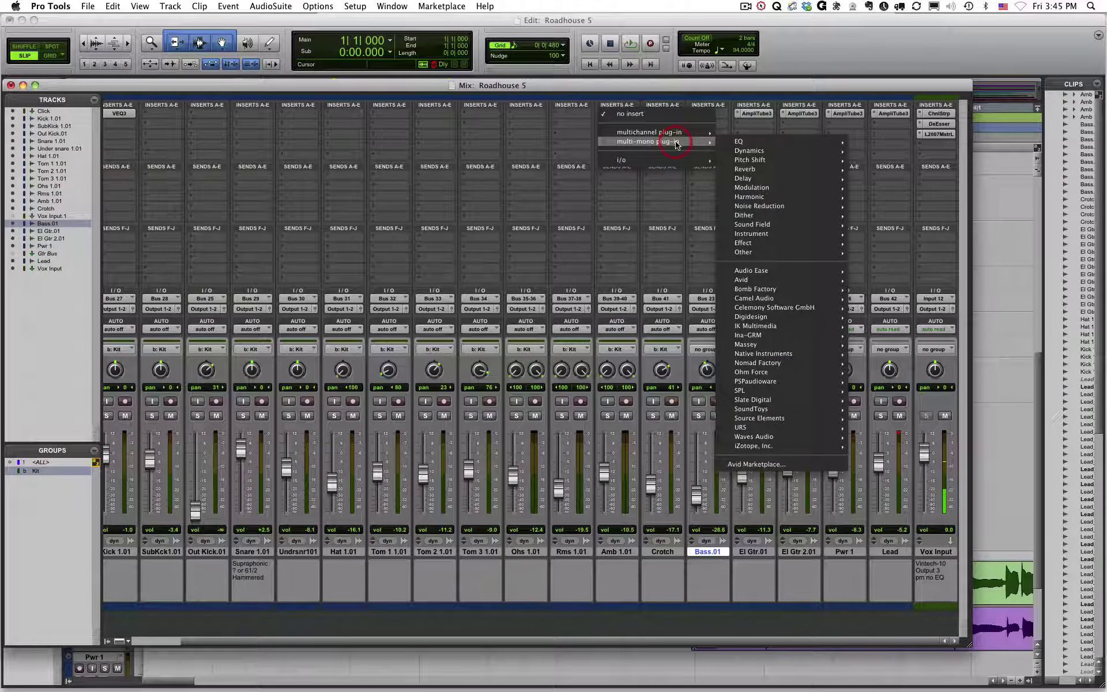
pyautogui.moveTo(652, 132)
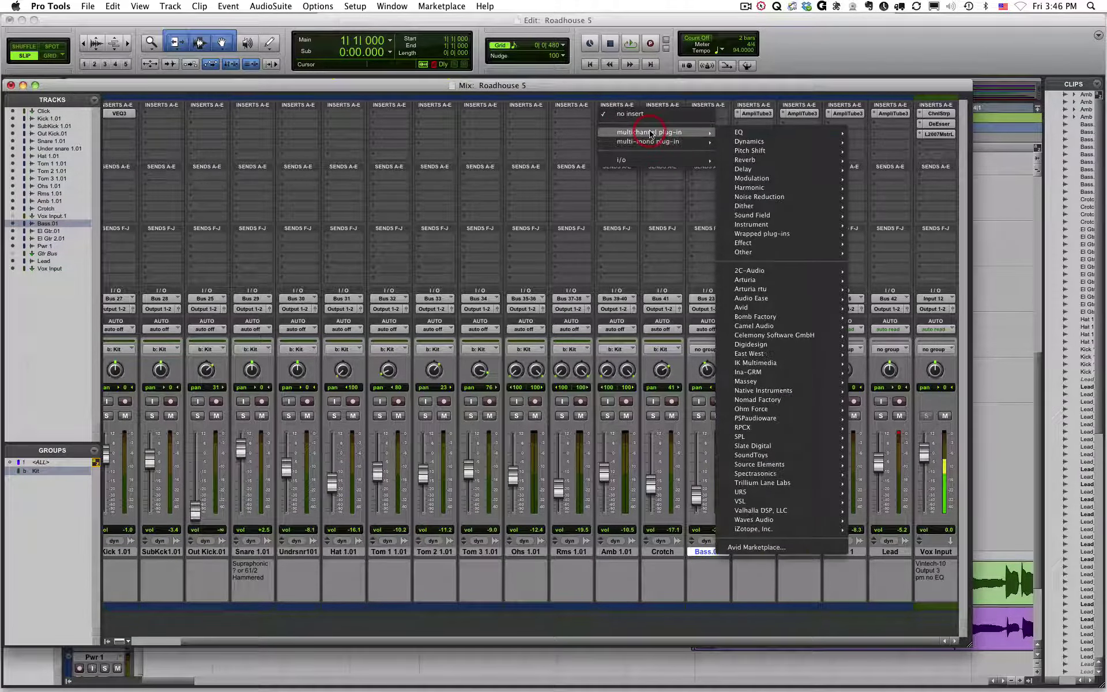
pyautogui.moveTo(771, 137)
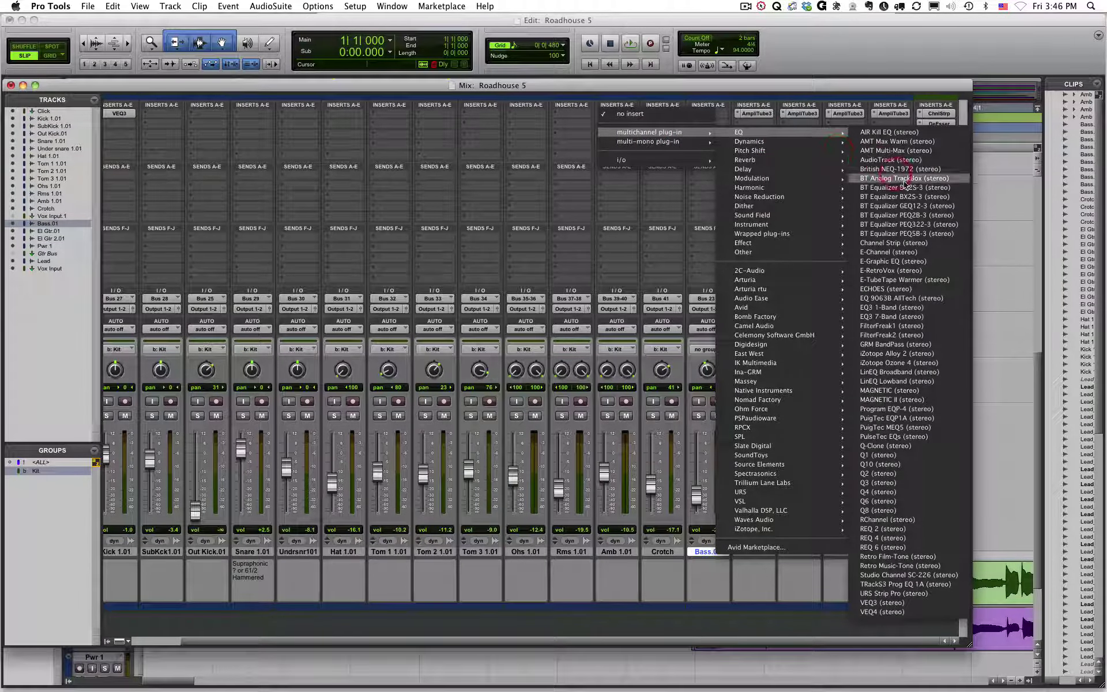
pyautogui.click(911, 316)
pyautogui.moveTo(516, 159); pyautogui.dragTo(515, 159)
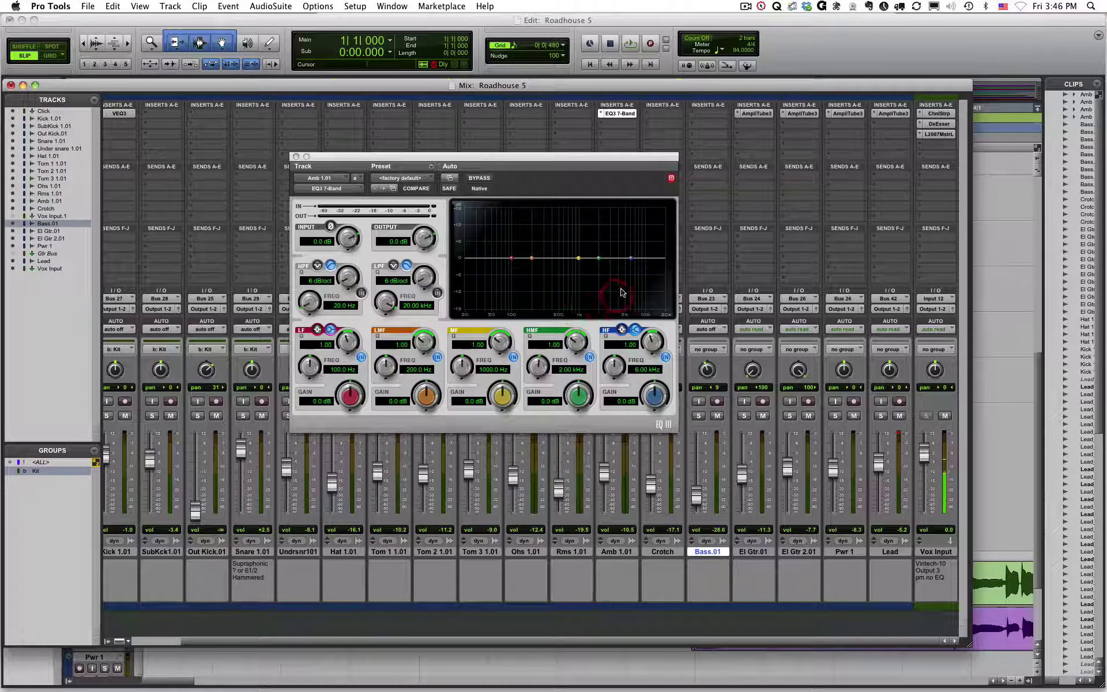
pyautogui.moveTo(637, 256); pyautogui.dragTo(599, 238)
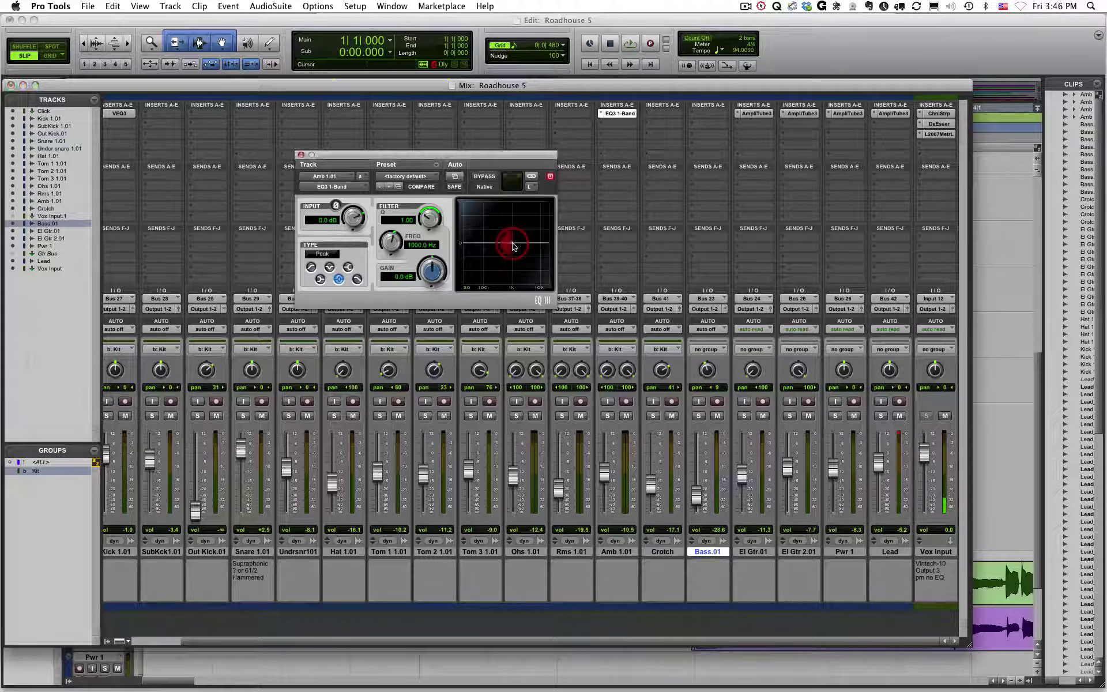
# Set Amb 1.01's one-band EQ to a 6.3 dB boost at 5.46 kHz, checking the left and right channels.
pyautogui.moveTo(507, 242); pyautogui.dragTo(525, 259)
pyautogui.click(529, 187)
pyautogui.click(545, 196)
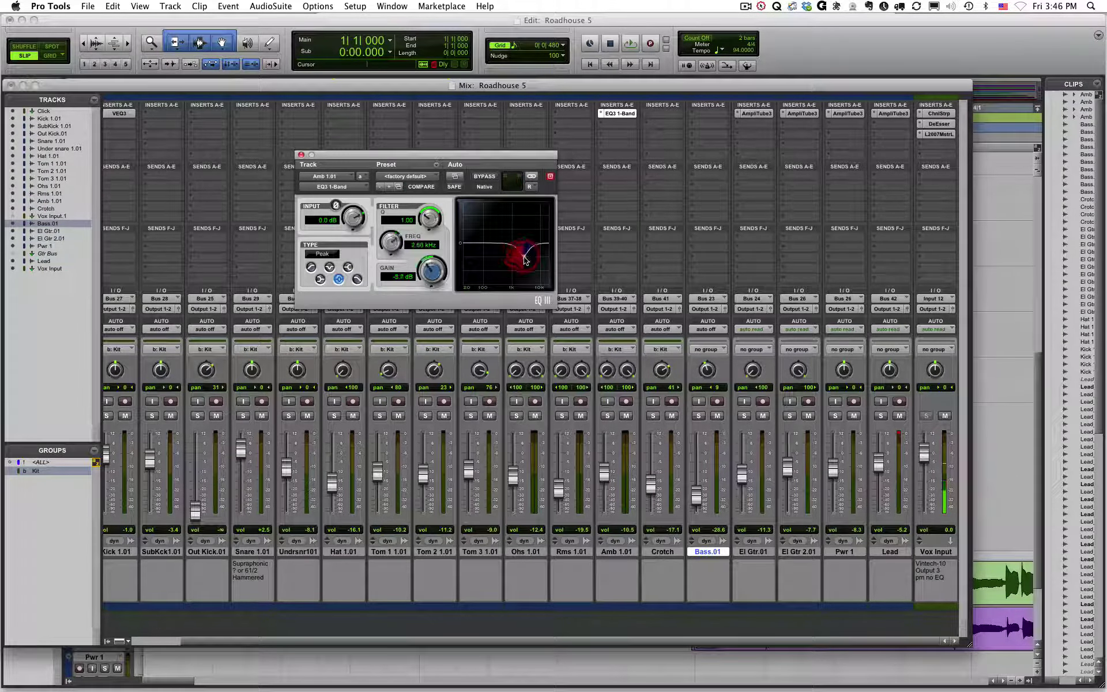
pyautogui.click(529, 186)
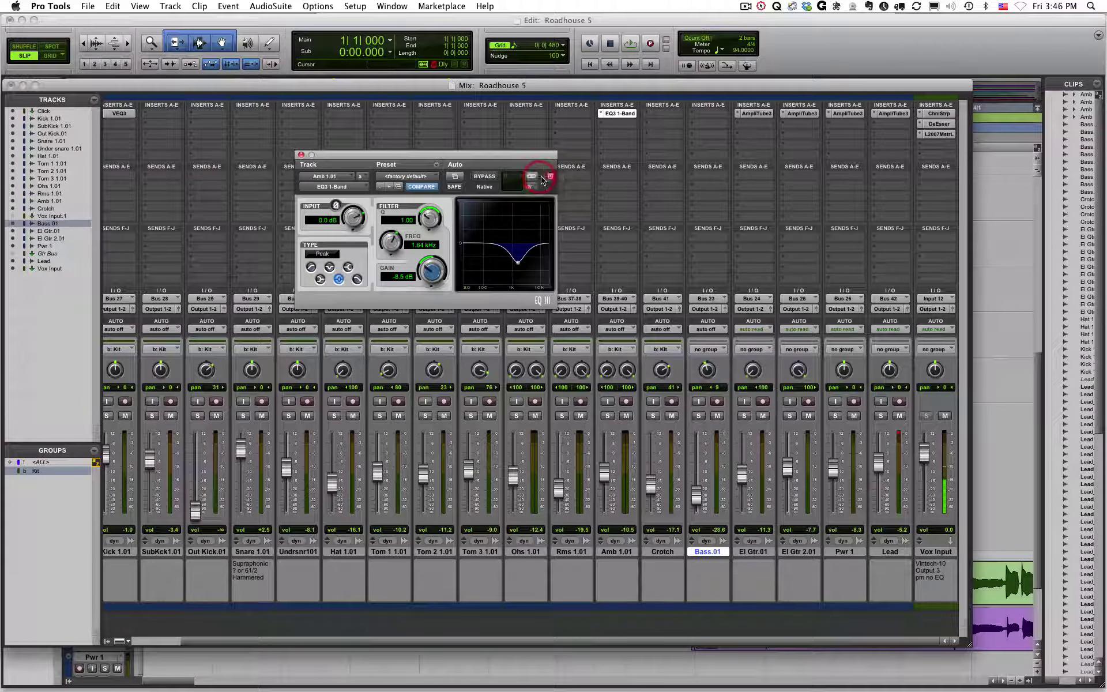
pyautogui.click(543, 182)
pyautogui.moveTo(496, 159); pyautogui.dragTo(565, 156)
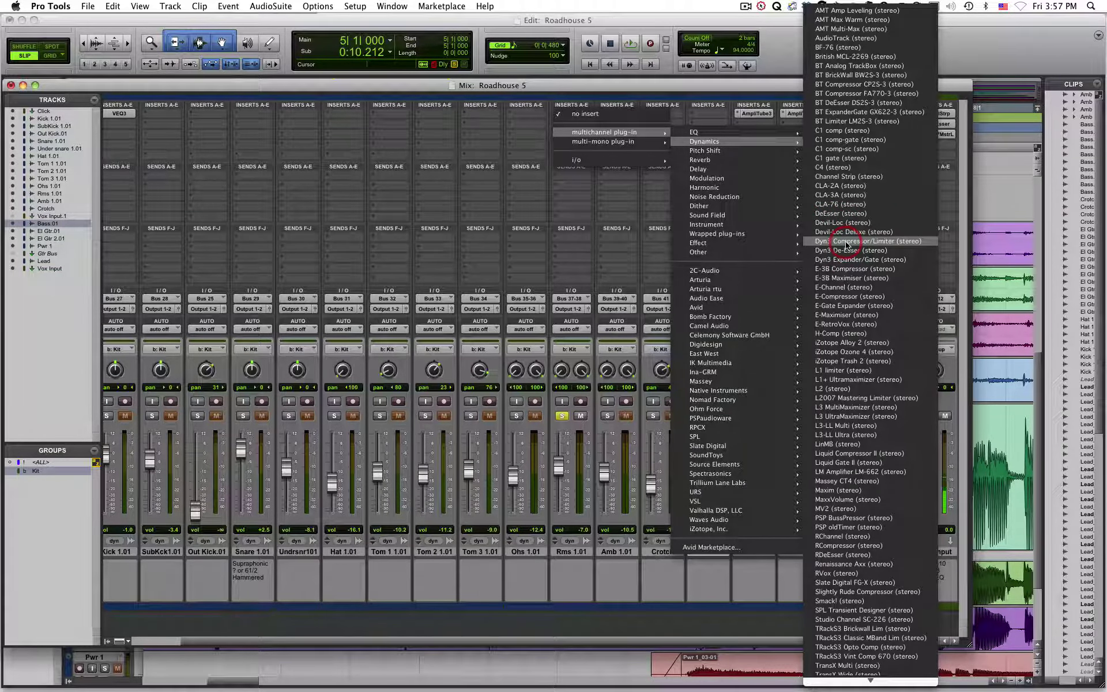
# Insert a Dyn3 Compressor/Limiter on Rms 1.01 and, during playback, bring its threshold to about -25 dB.
pyautogui.click(847, 245)
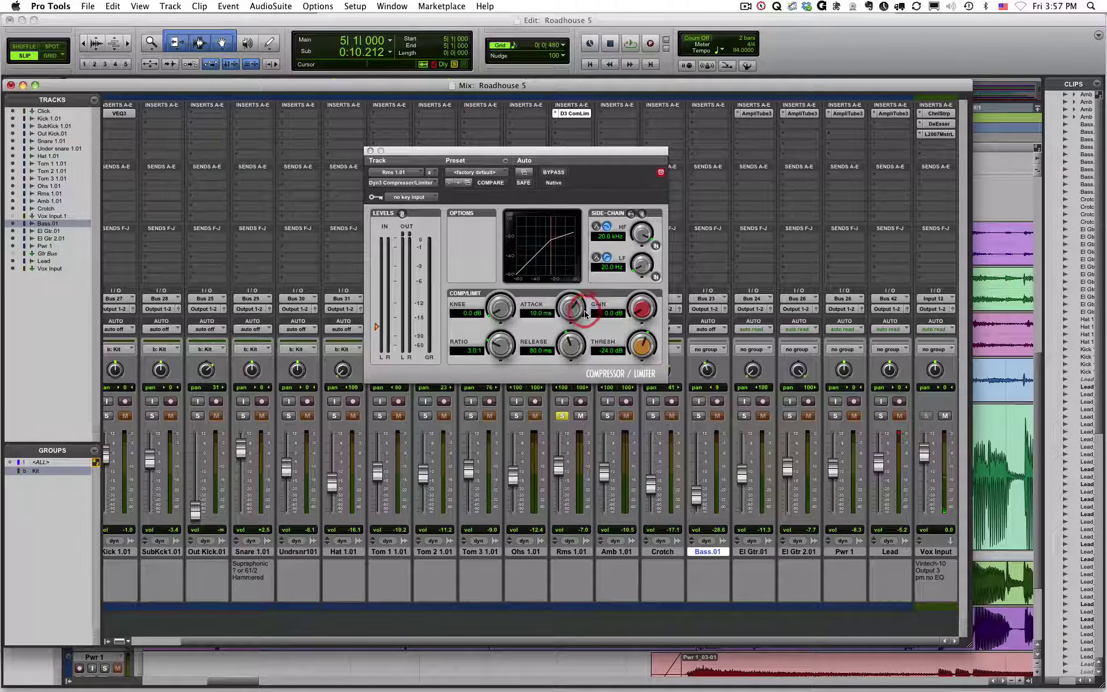
pyautogui.press('space')
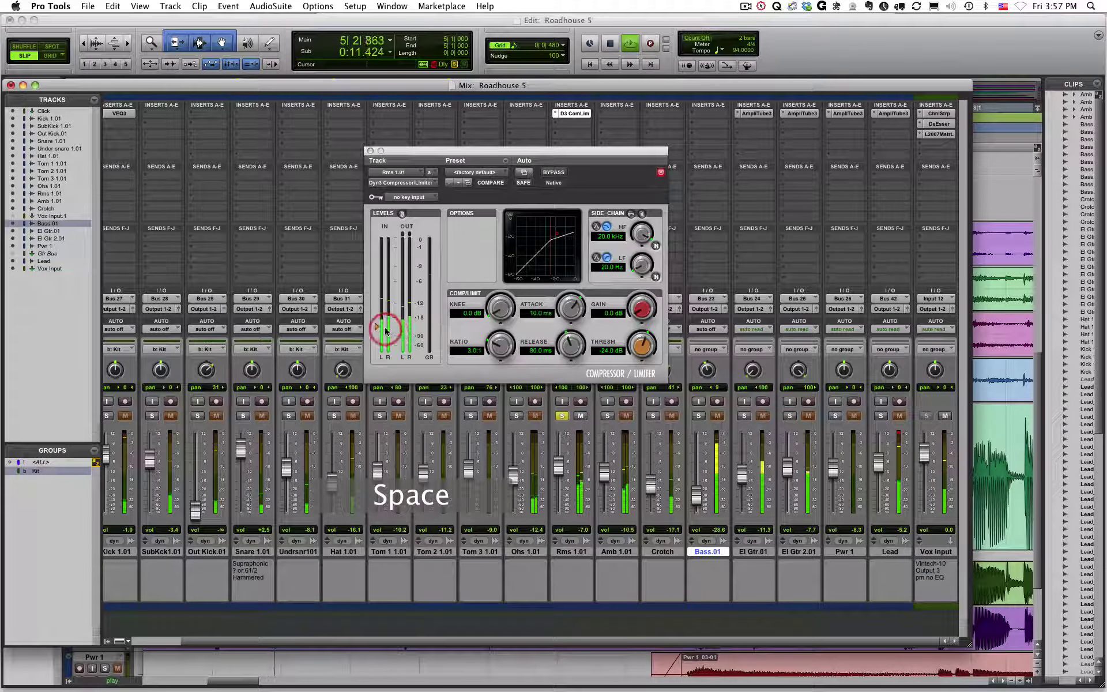
pyautogui.moveTo(376, 327); pyautogui.dragTo(375, 313)
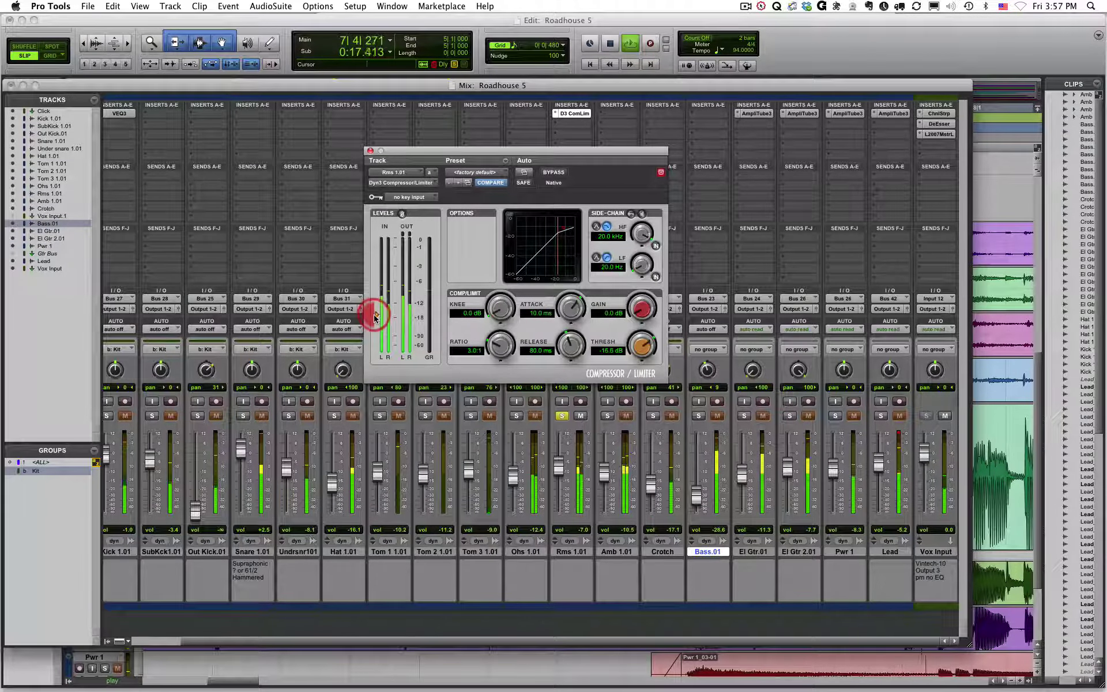
pyautogui.moveTo(375, 316); pyautogui.dragTo(375, 341)
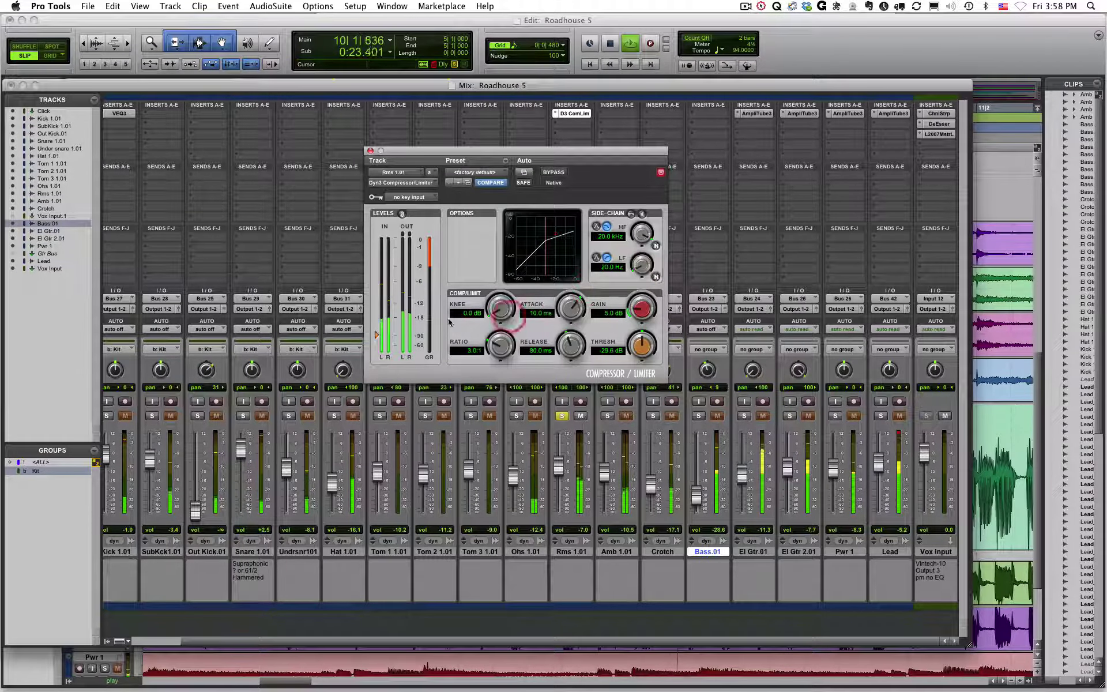
pyautogui.moveTo(375, 340); pyautogui.dragTo(375, 331)
# Bypass the compressor briefly to compare, re-enable it, and stop playback.
pyautogui.click(555, 173)
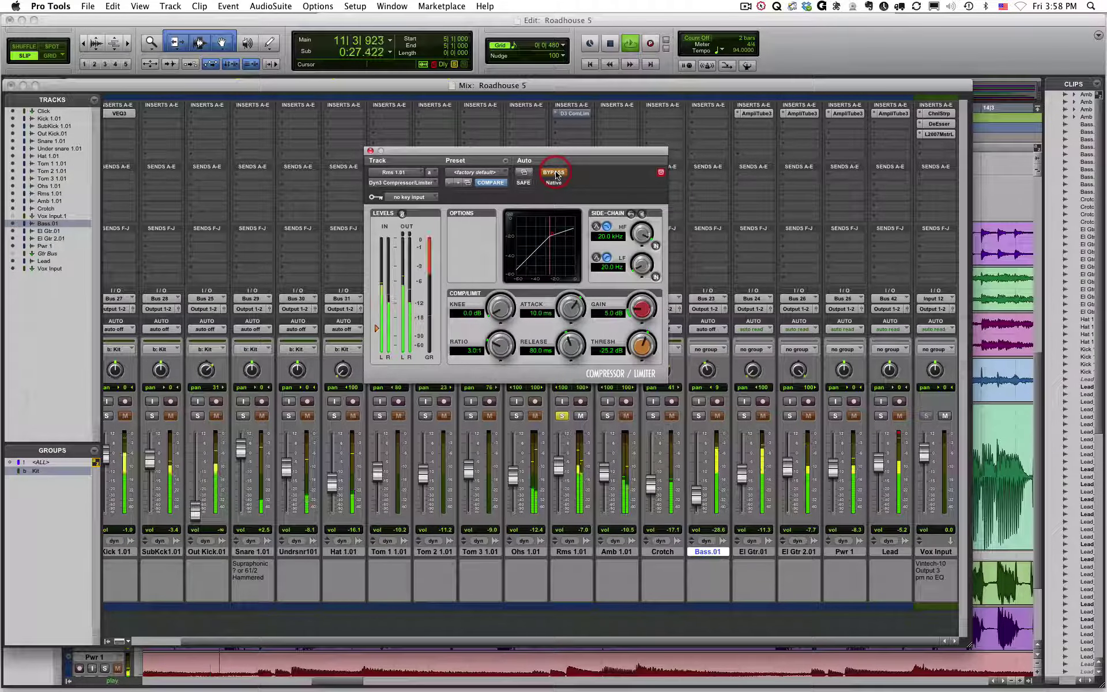
pyautogui.click(555, 173)
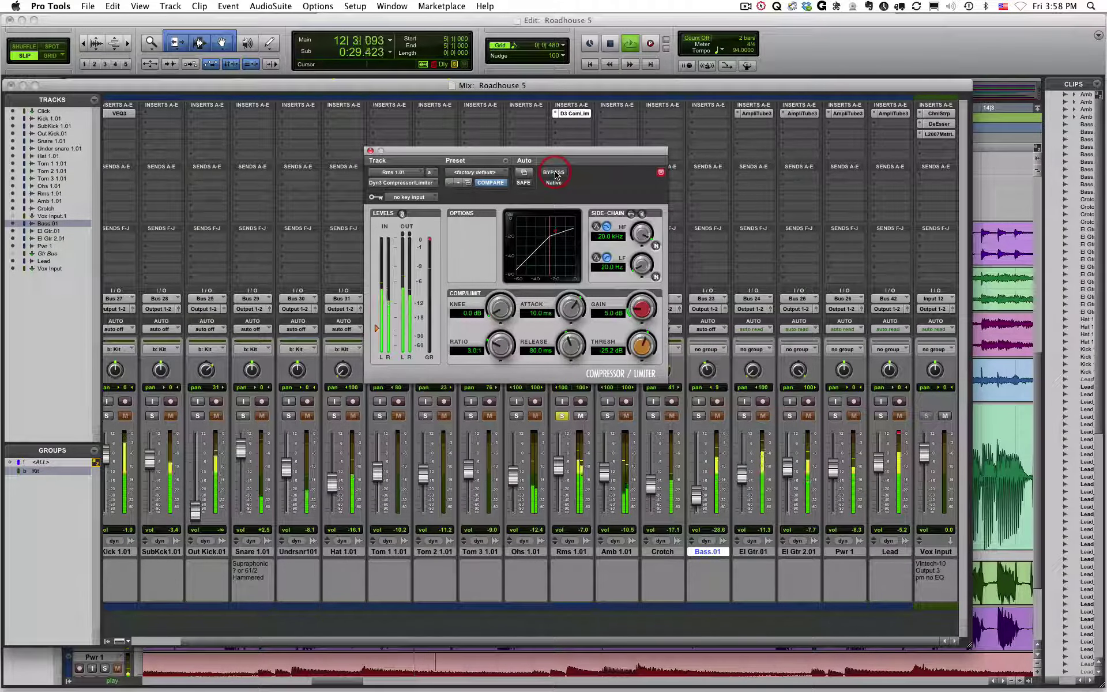
pyautogui.press('space')
pyautogui.click(627, 151)
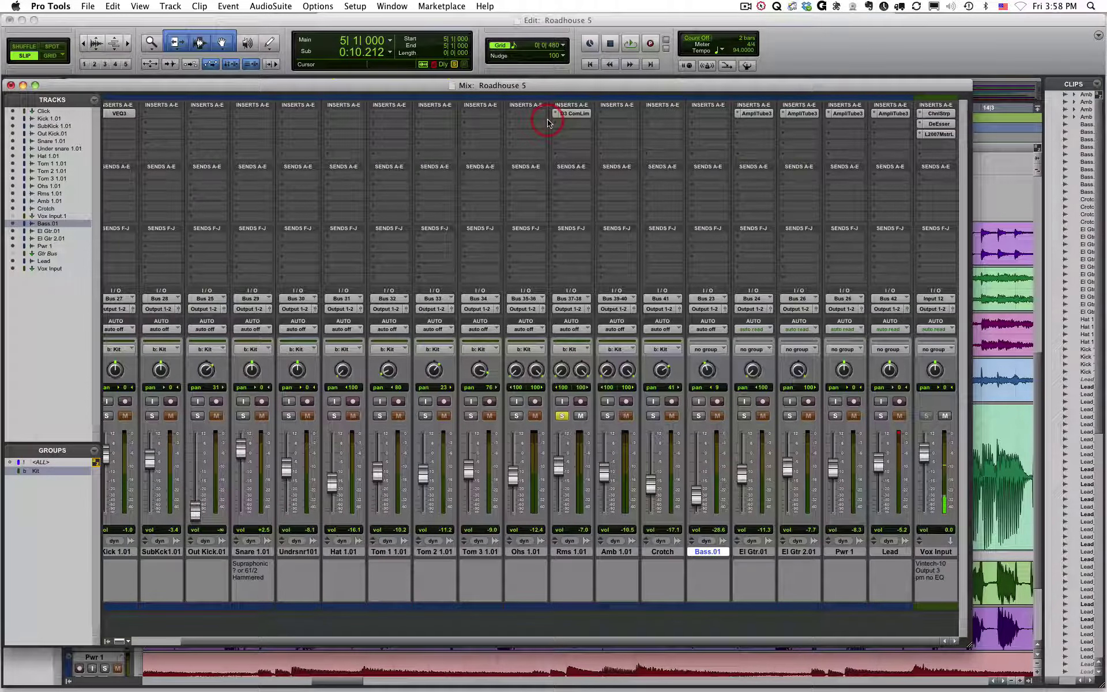
# Insert a stereo Channel Strip on Rms 1.01 and switch its dynamics to expander/gate.
pyautogui.moveTo(548, 119); pyautogui.dragTo(876, 176)
pyautogui.click(876, 176)
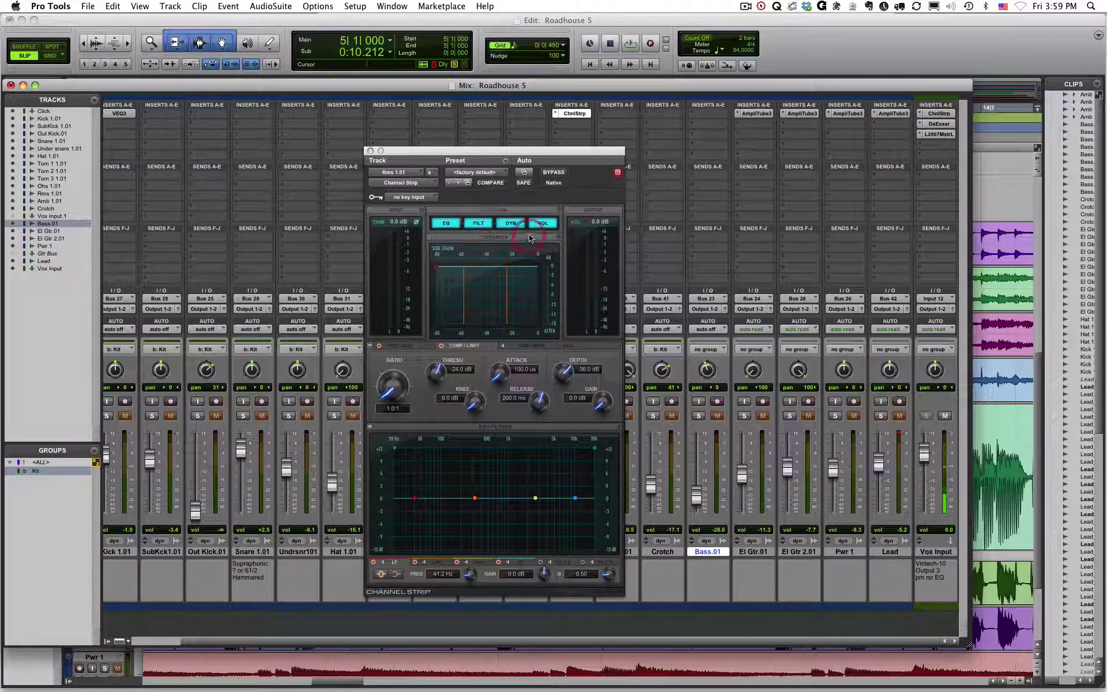
pyautogui.click(413, 348)
pyautogui.click(471, 348)
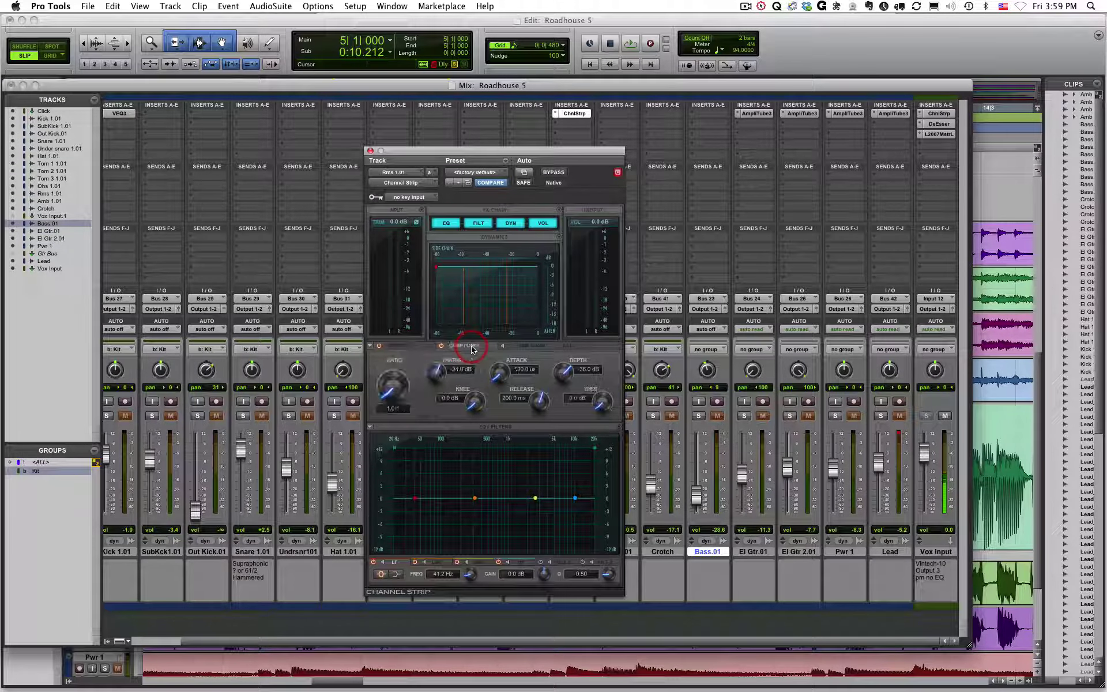
pyautogui.click(532, 346)
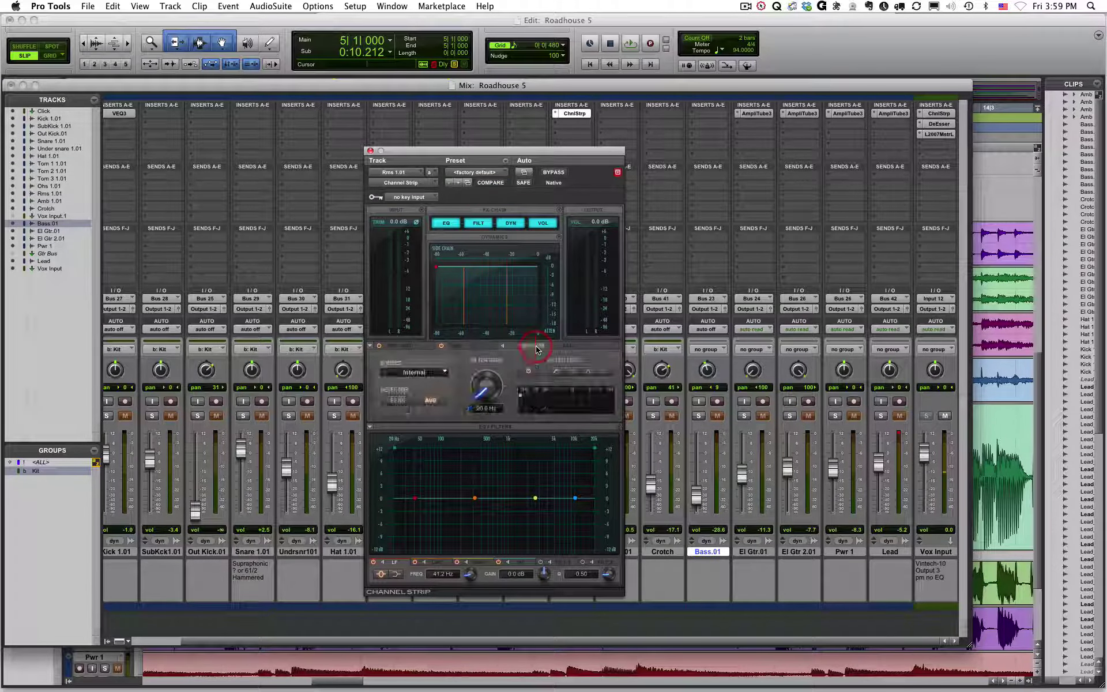
pyautogui.click(600, 349)
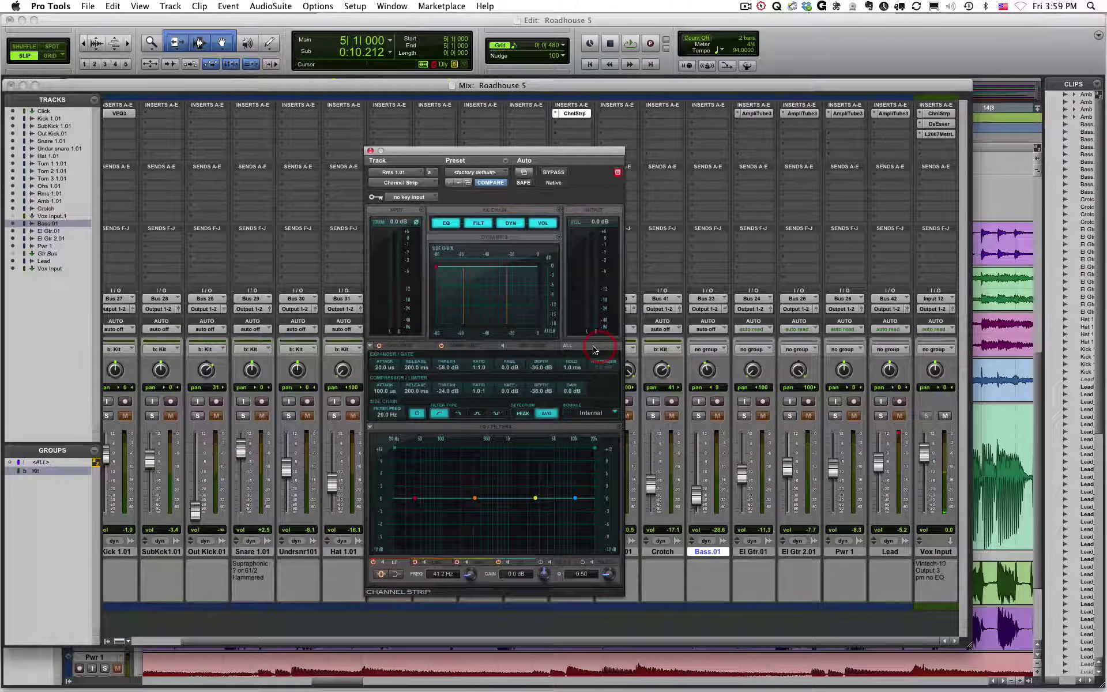
pyautogui.click(419, 347)
pyautogui.click(512, 367)
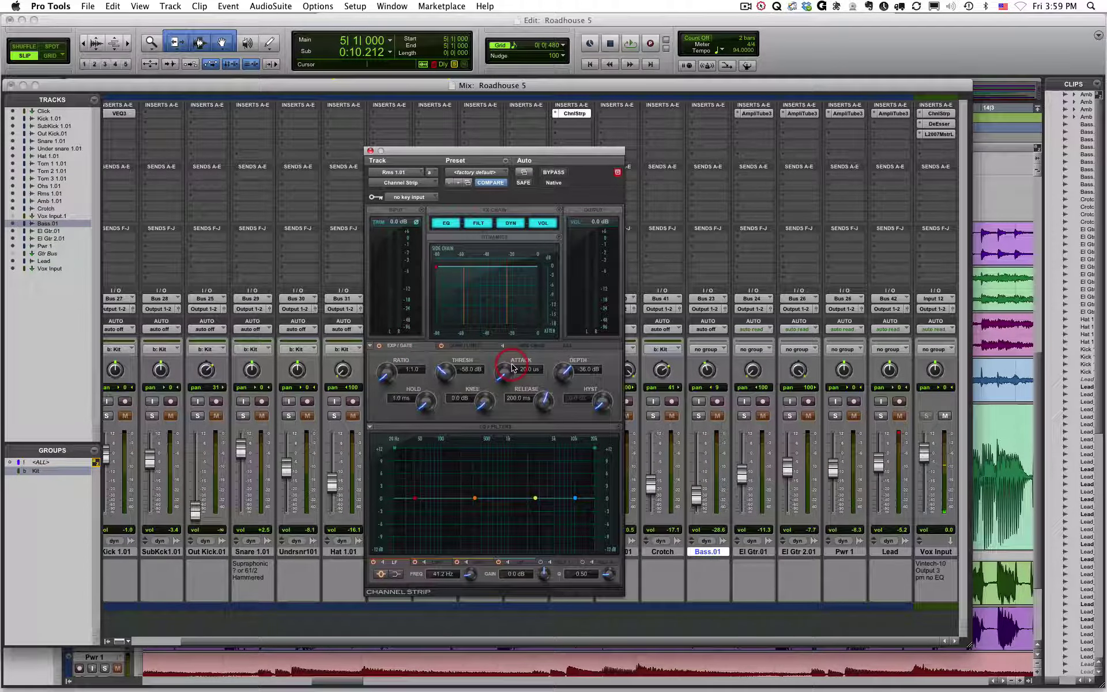
pyautogui.click(460, 465)
# Replace Rms 1.01's Channel Strip with the multi-mono Channel Strip (mono) version.
pyautogui.moveTo(485, 151); pyautogui.dragTo(492, 115)
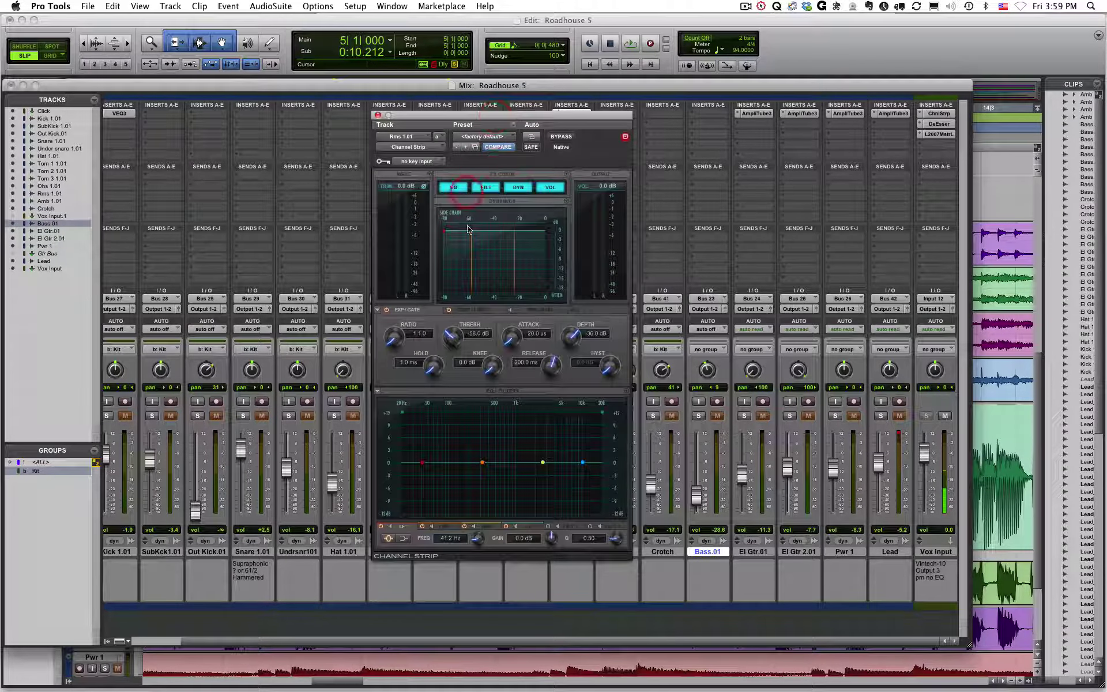
pyautogui.click(506, 346)
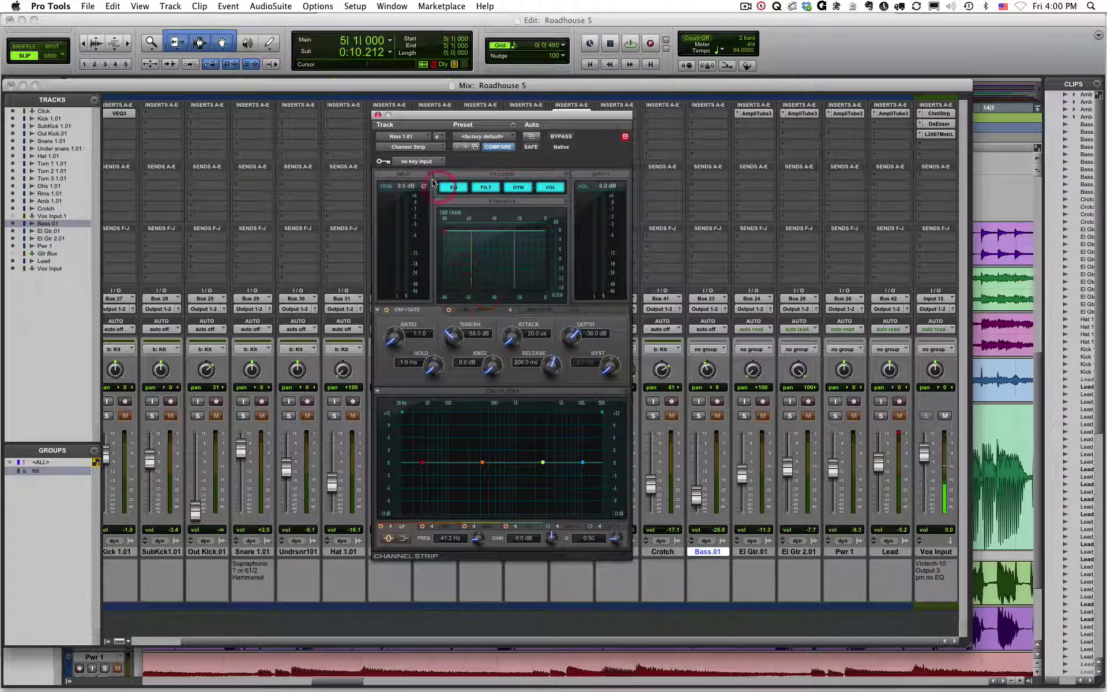
pyautogui.click(378, 115)
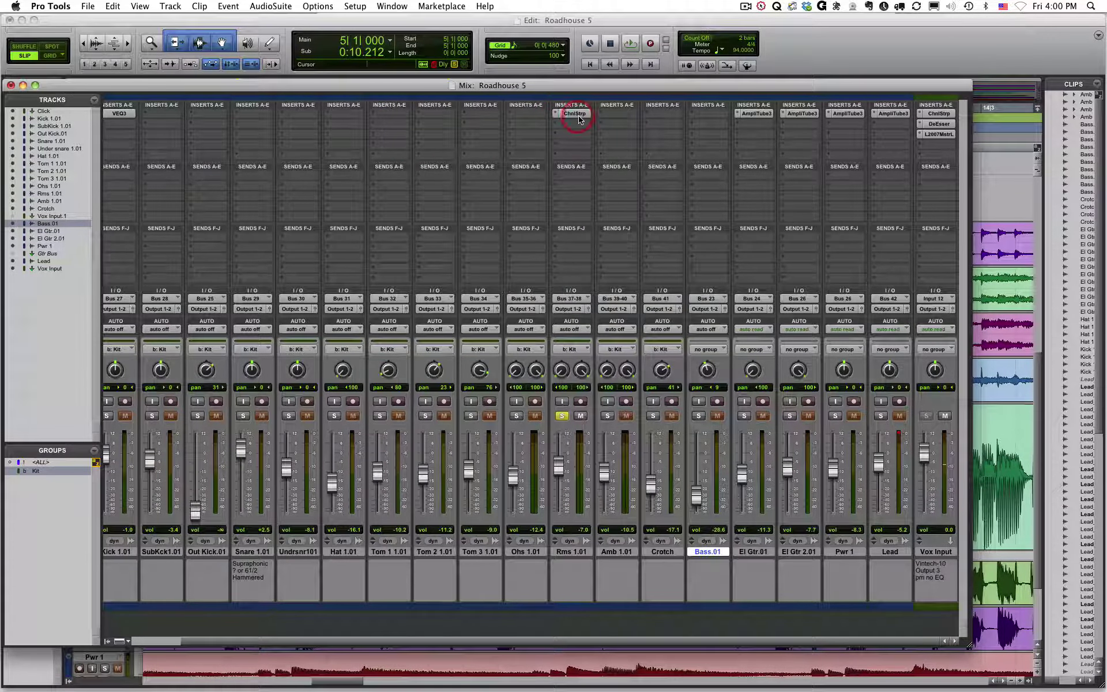
pyautogui.click(559, 114)
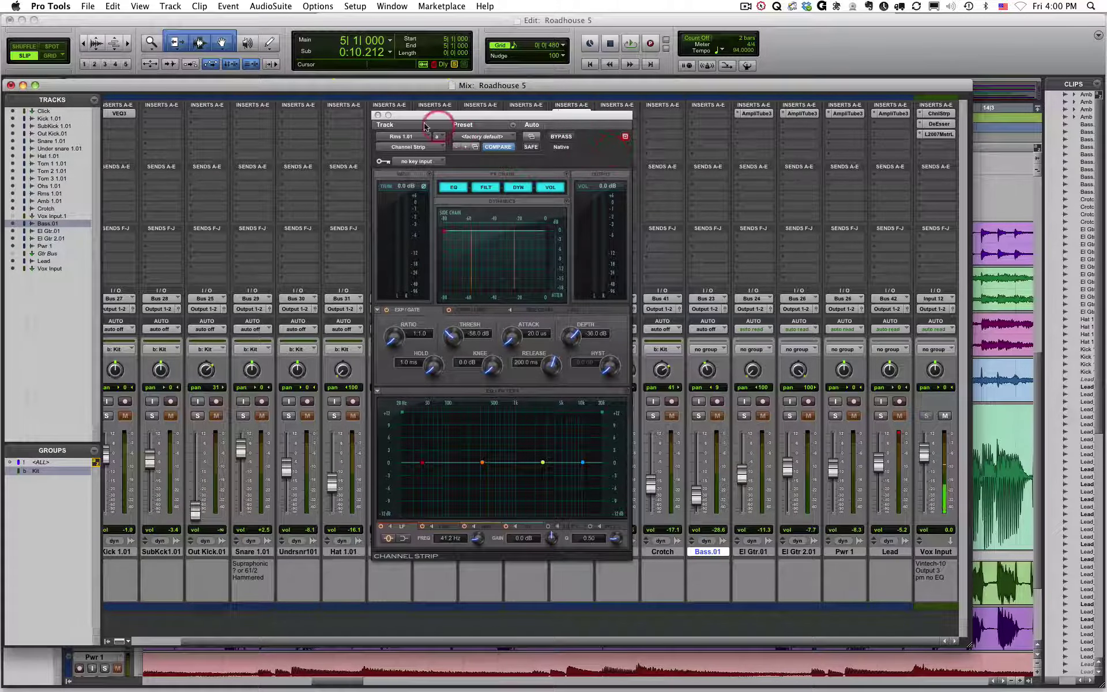
pyautogui.click(378, 115)
pyautogui.moveTo(556, 116); pyautogui.dragTo(707, 134)
pyautogui.moveTo(810, 142); pyautogui.dragTo(845, 177)
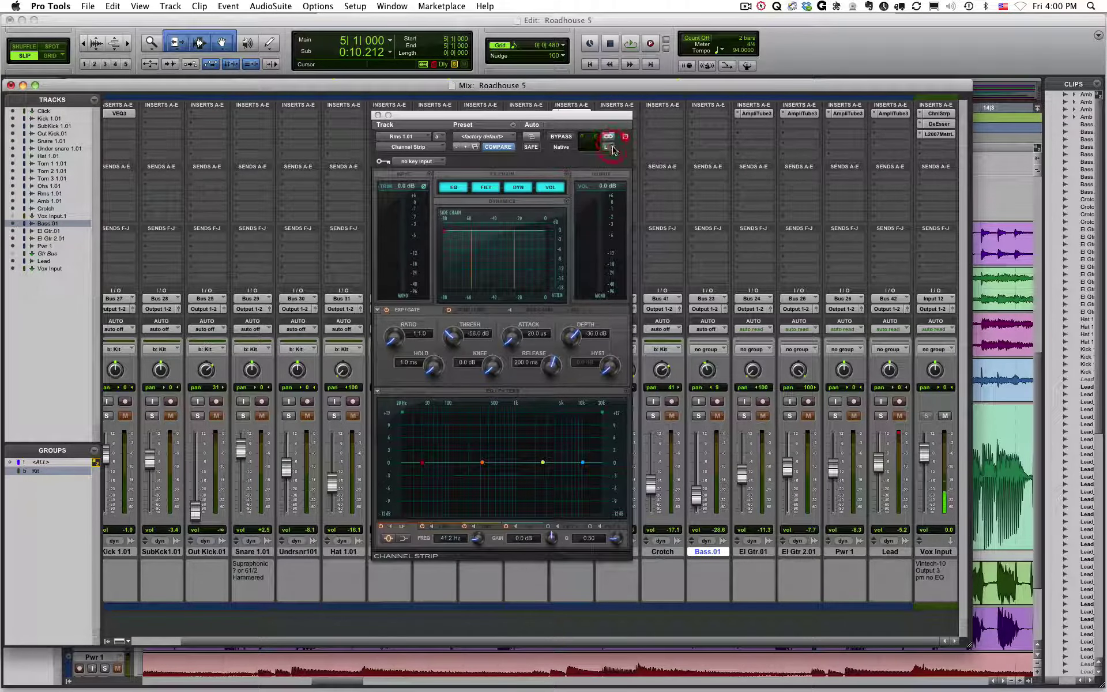
pyautogui.click(609, 138)
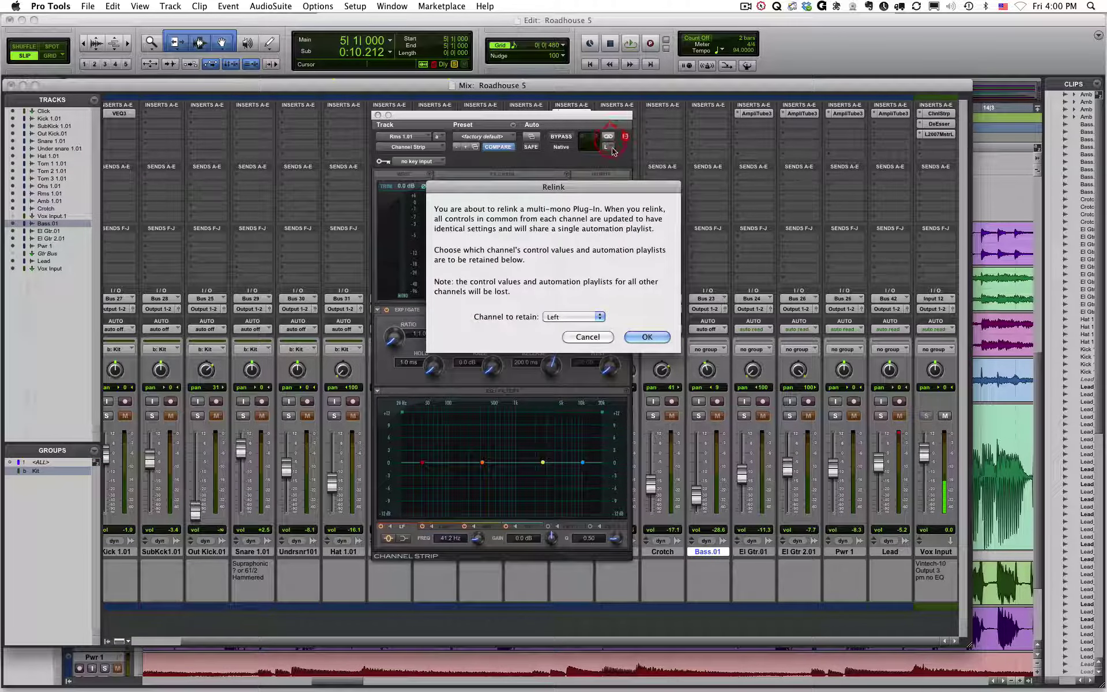
pyautogui.click(570, 319)
pyautogui.click(568, 326)
pyautogui.click(591, 338)
pyautogui.click(529, 115)
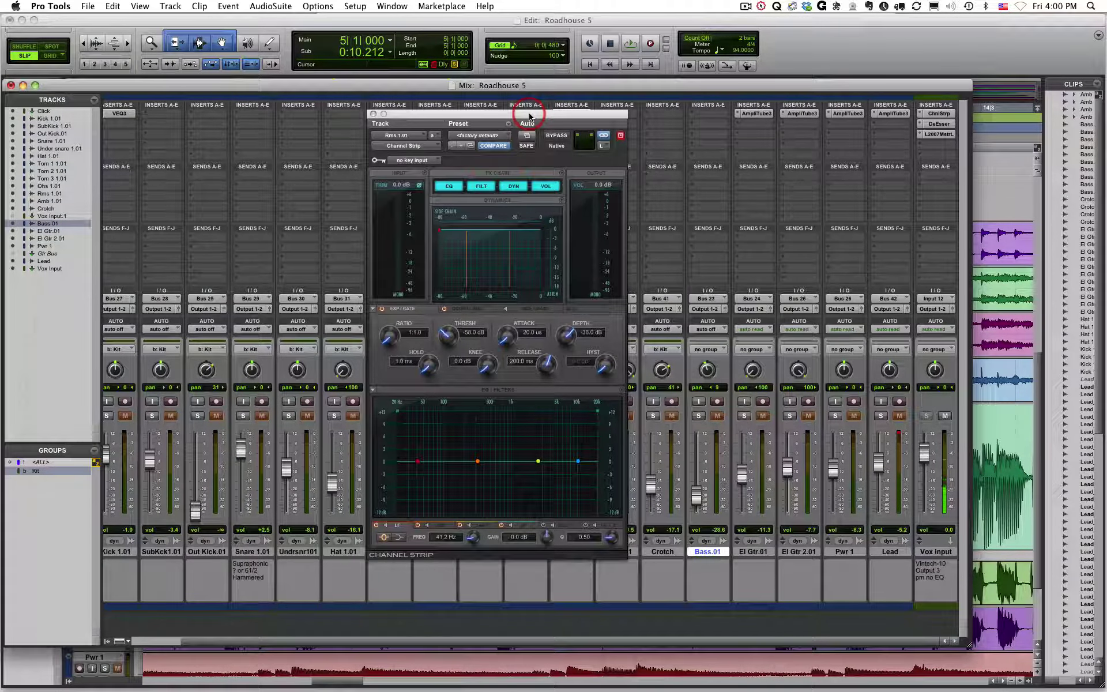